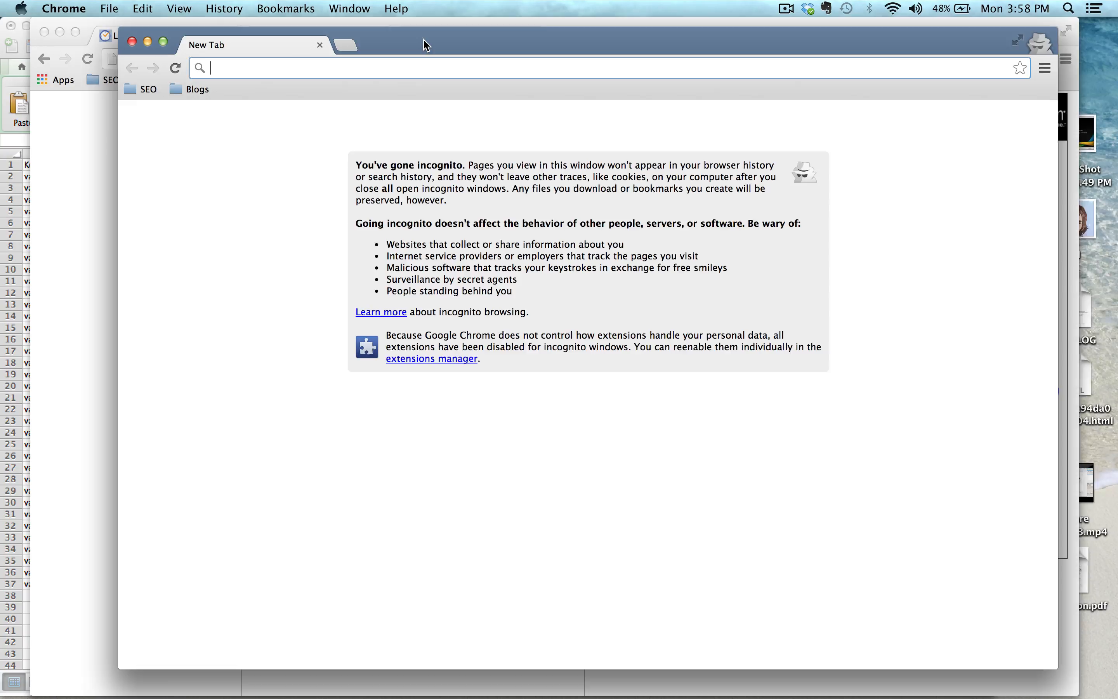
pyautogui.moveTo(426, 46); pyautogui.dragTo(474, 45)
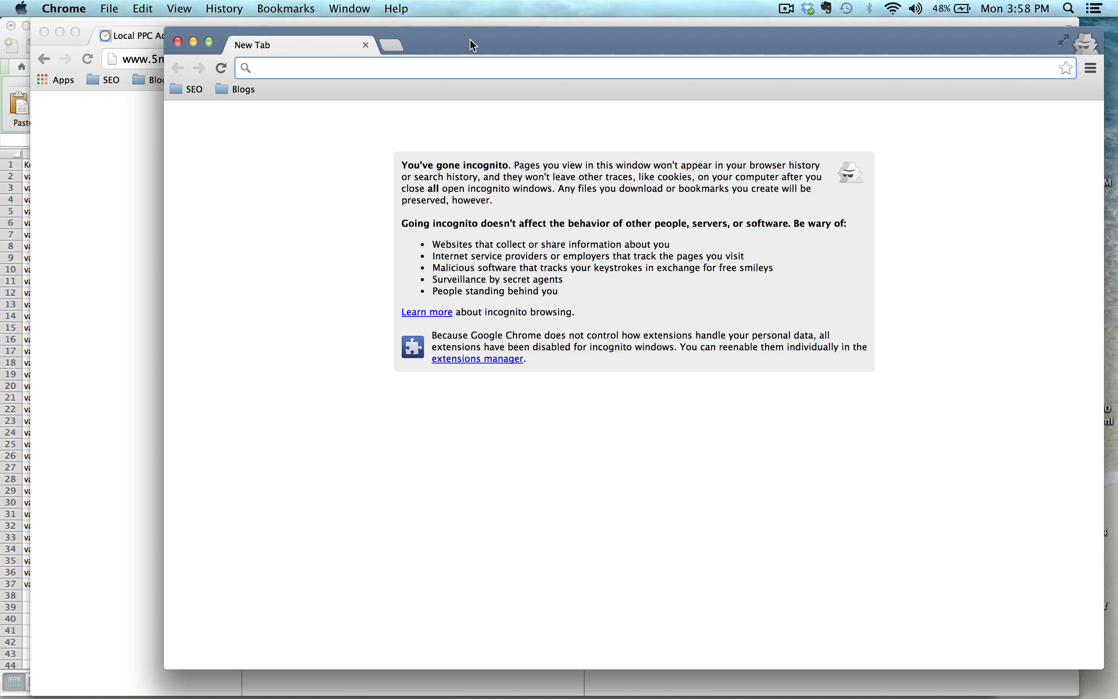
pyautogui.click(119, 179)
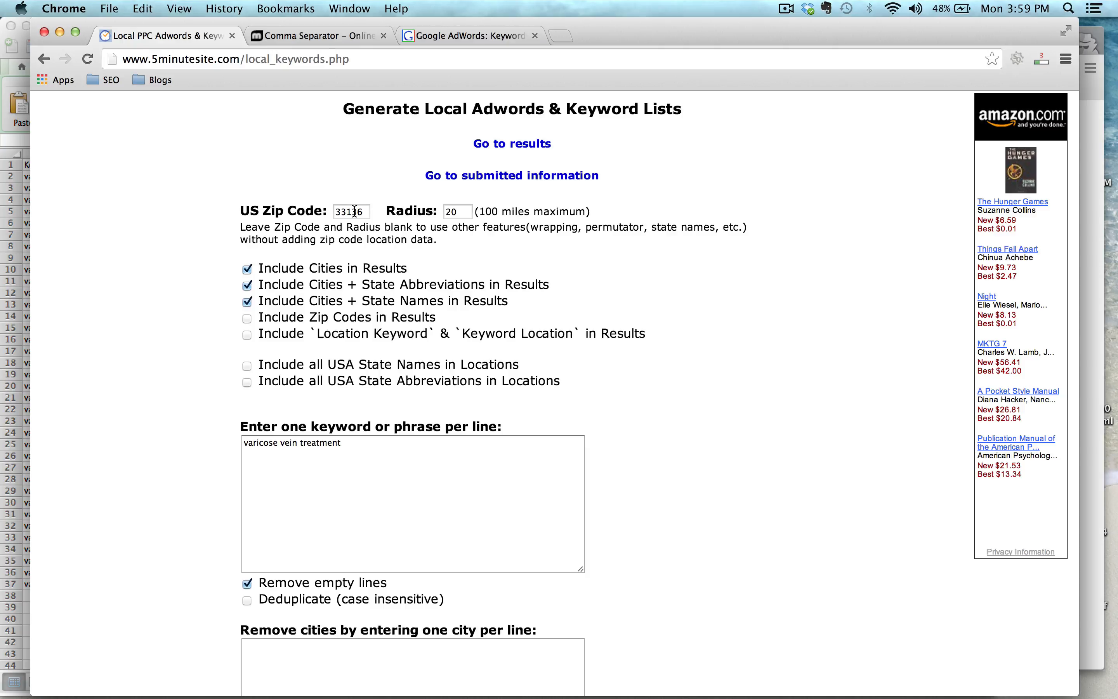
pyautogui.hotkey('ctrl', 'Up')
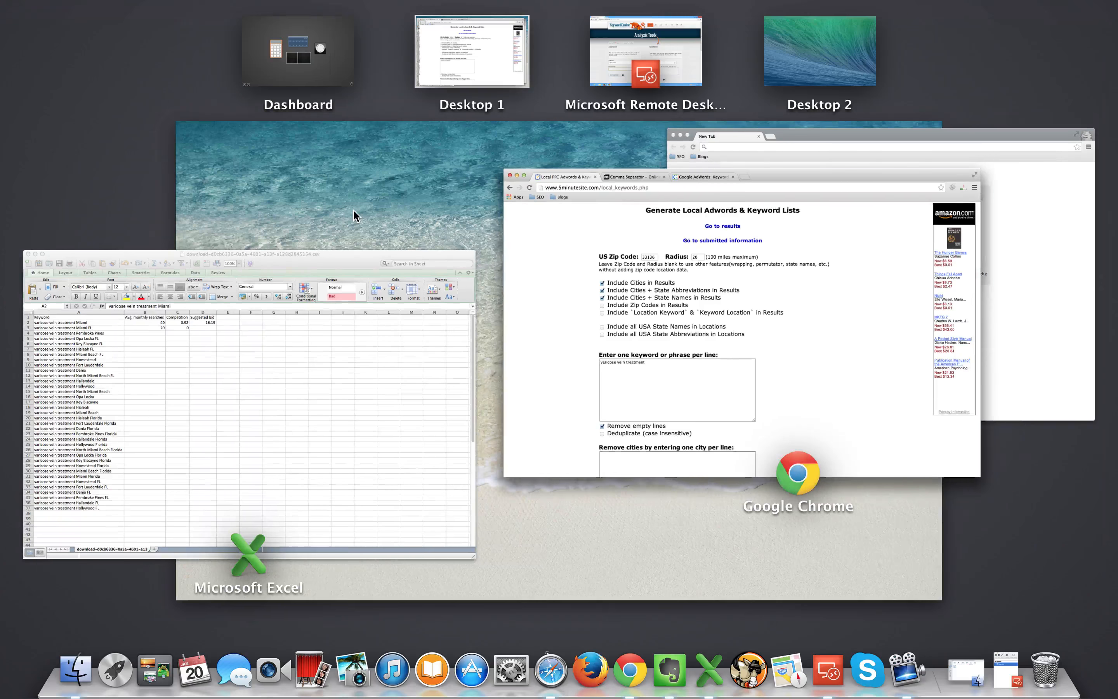
pyautogui.click(1023, 197)
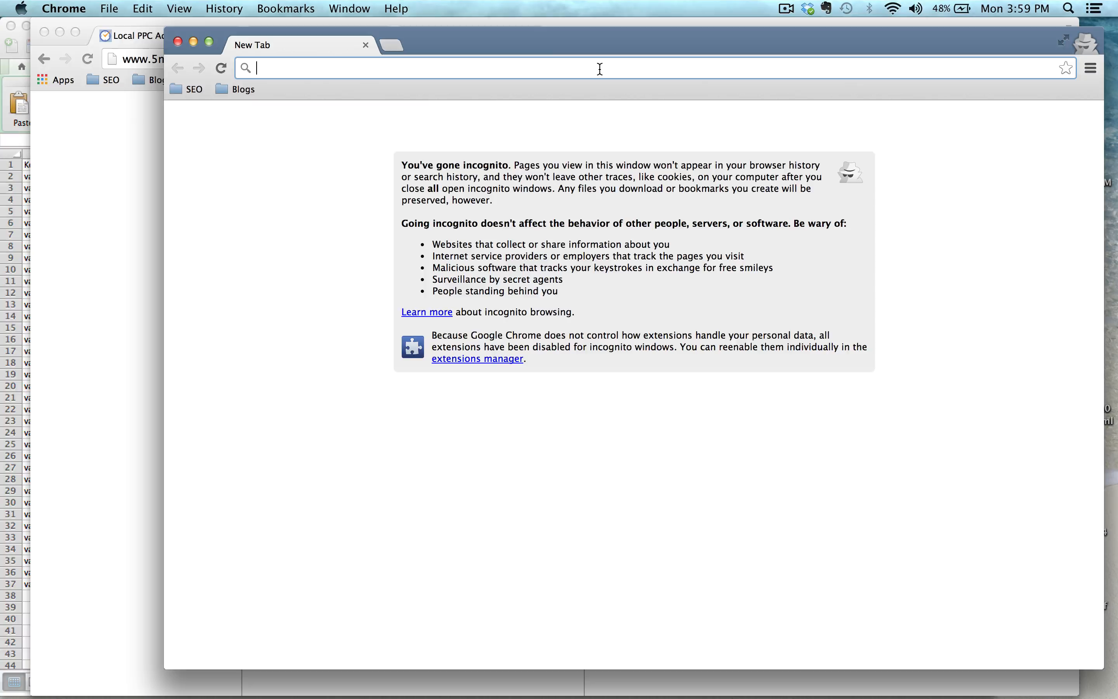
# Search Google in the incognito window for "zip code miami, fl".
pyautogui.write('zip ')
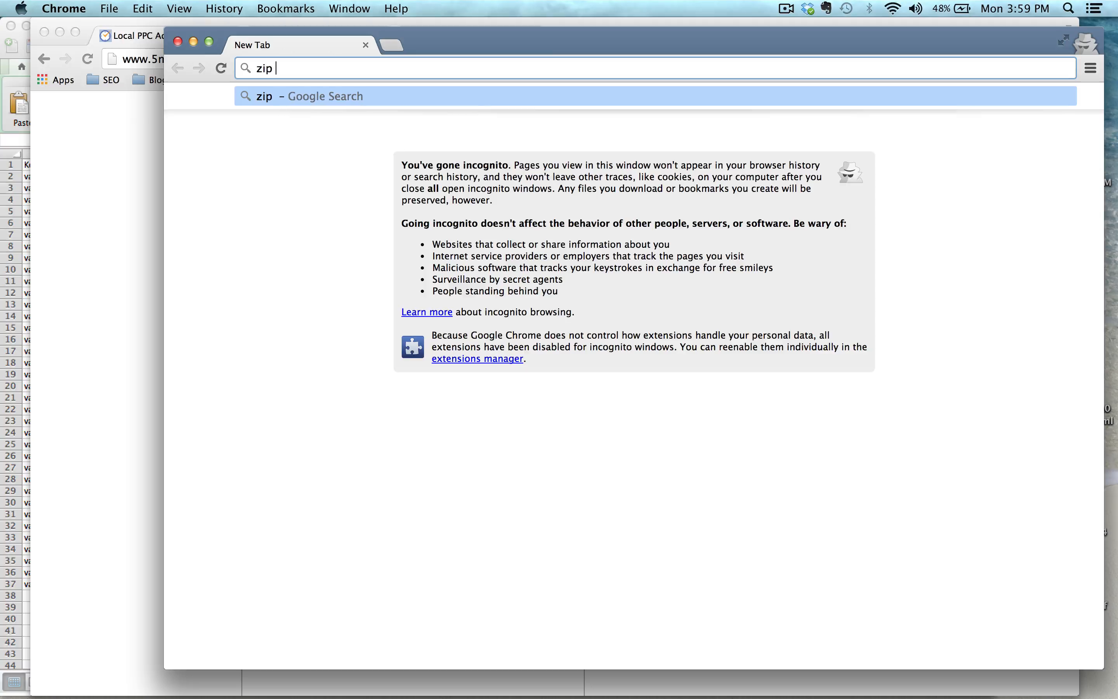
pyautogui.write('code mi')
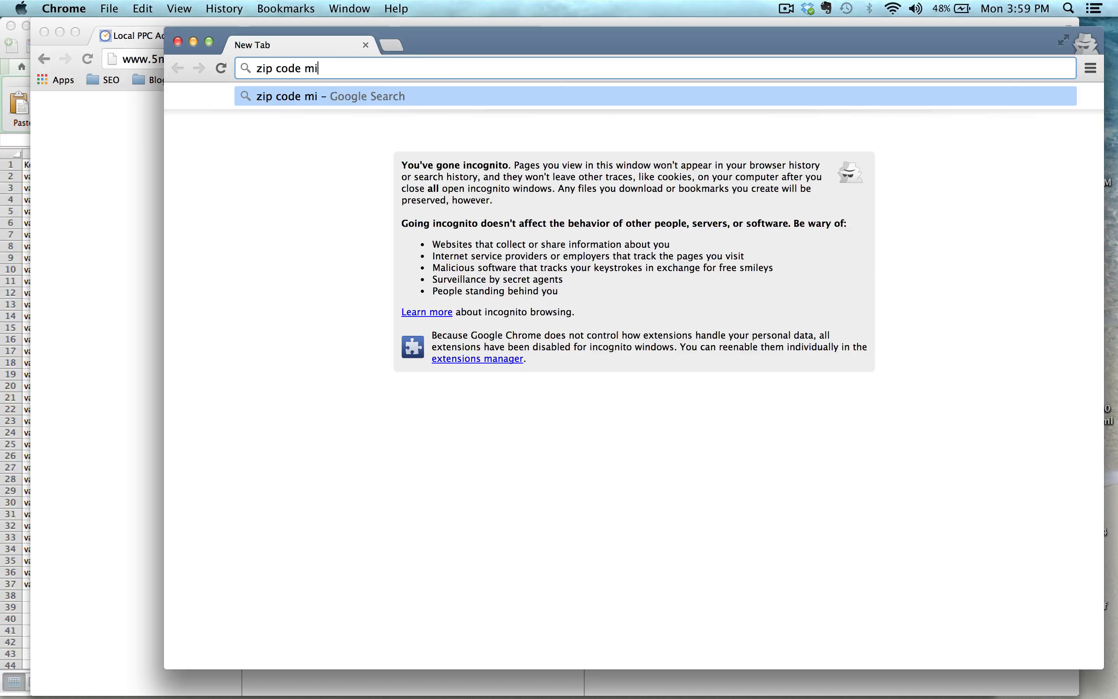
pyautogui.write('ami, fl')
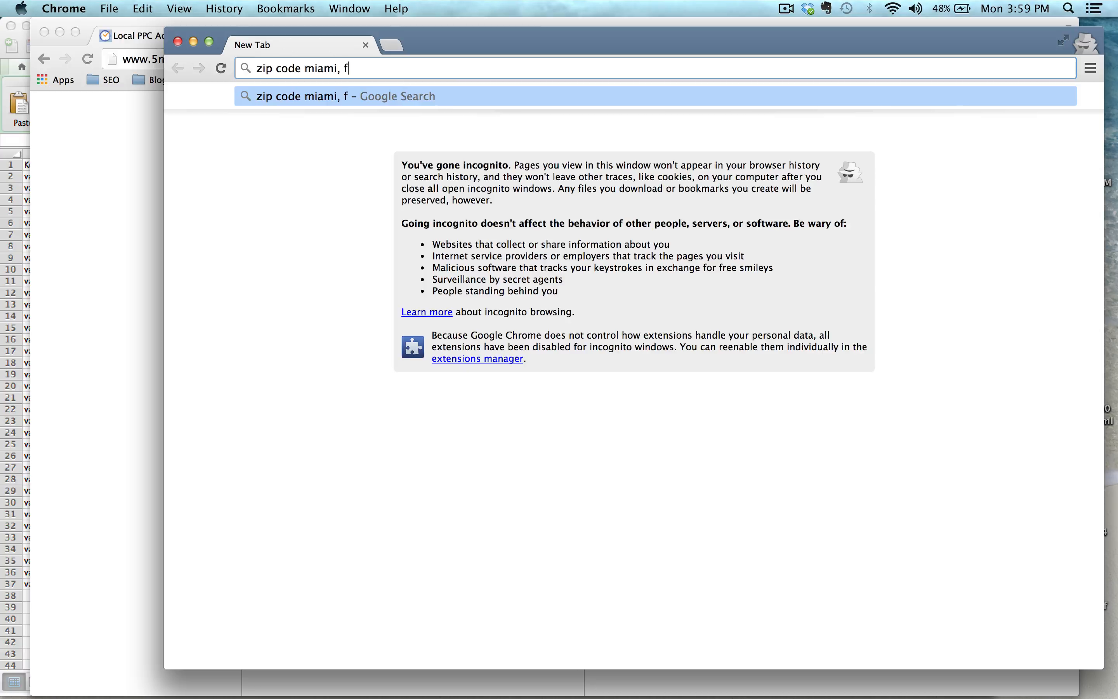
pyautogui.press('Return')
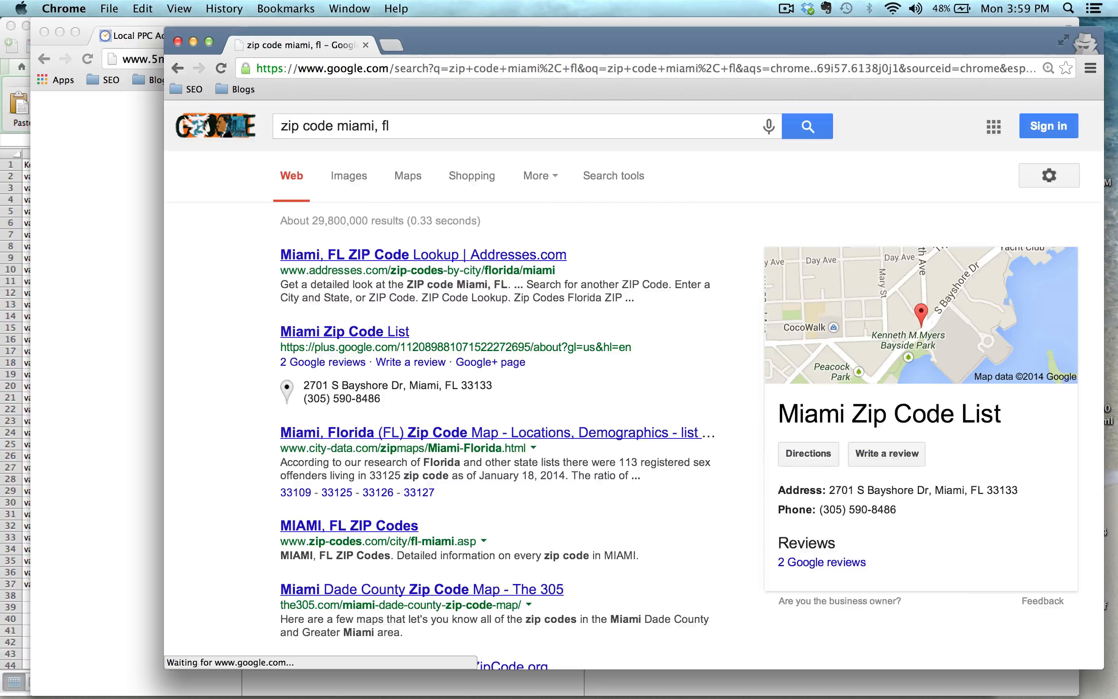
# Open the City-Data Miami, Florida zip code map result and examine the zip code areas on the map.
pyautogui.click(391, 432)
pyautogui.scroll(-5, 391, 433)
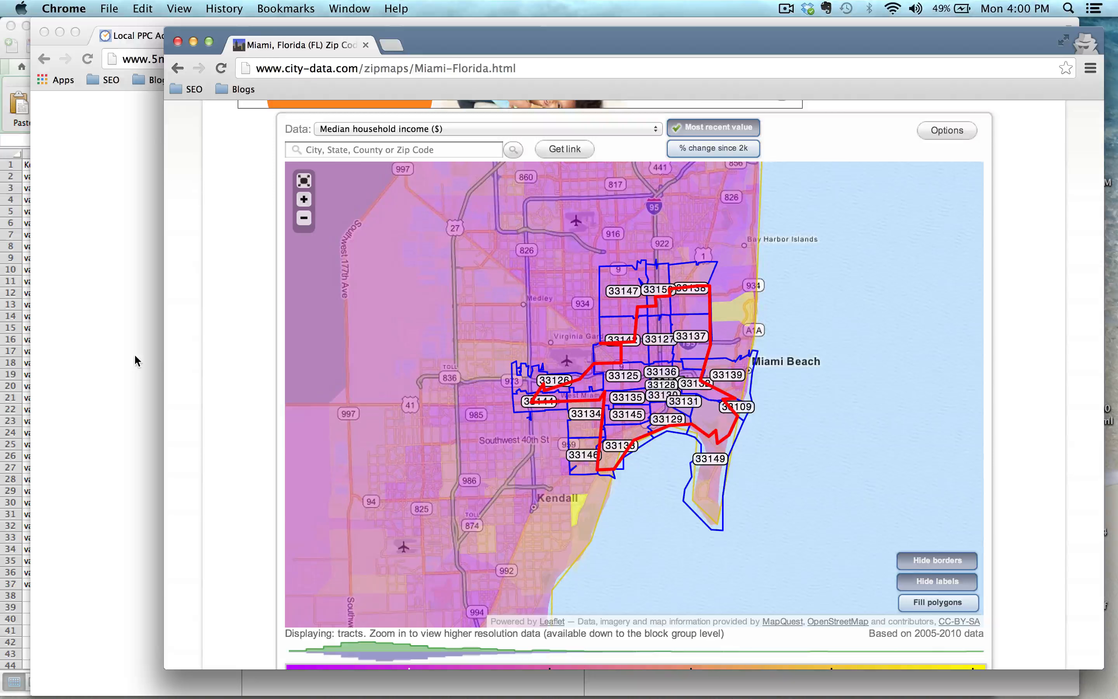
# In the local keyword generator, add "spider vein treatment" as a second keyword line below "varicose vein treatment".
pyautogui.click(135, 356)
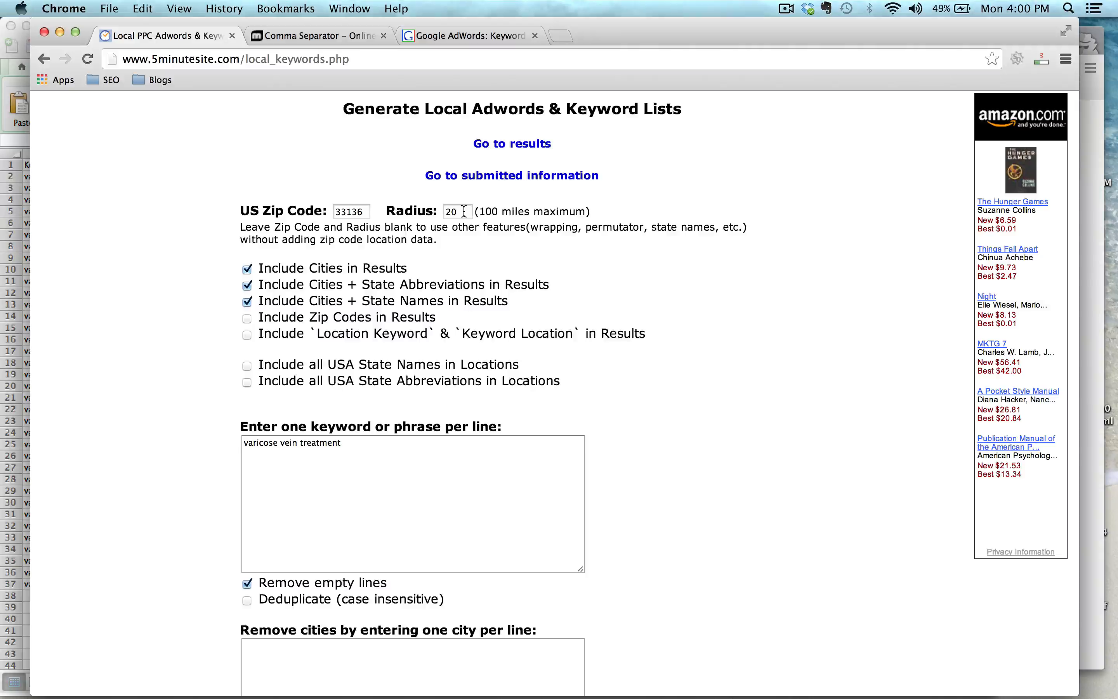
pyautogui.click(247, 320)
pyautogui.click(248, 320)
pyautogui.moveTo(244, 444); pyautogui.dragTo(345, 444)
pyautogui.click(308, 457)
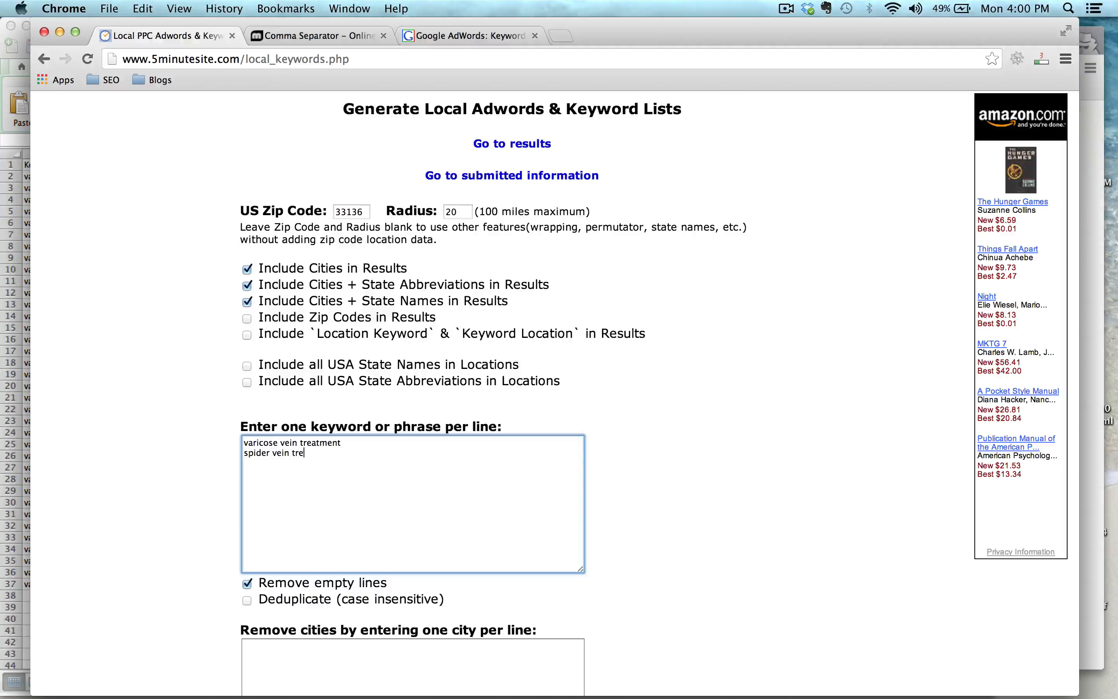
pyautogui.write('atment')
# Submit the keyword generator form to produce the local keyword list.
pyautogui.scroll(-5, 555, 393)
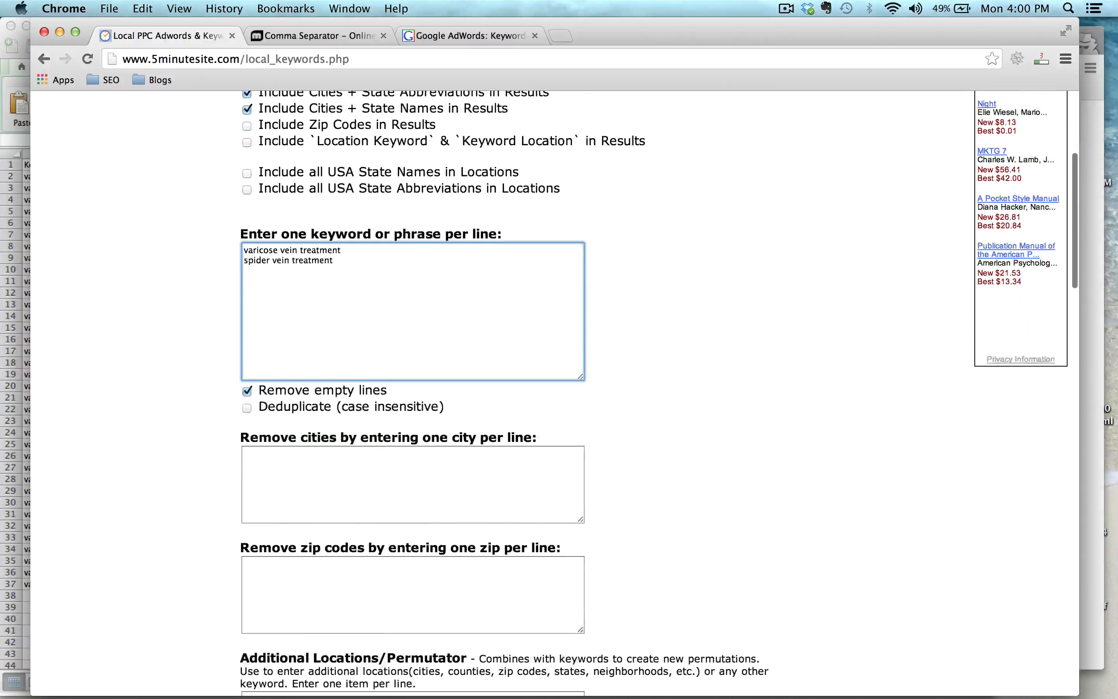
pyautogui.scroll(-10, 524, 575)
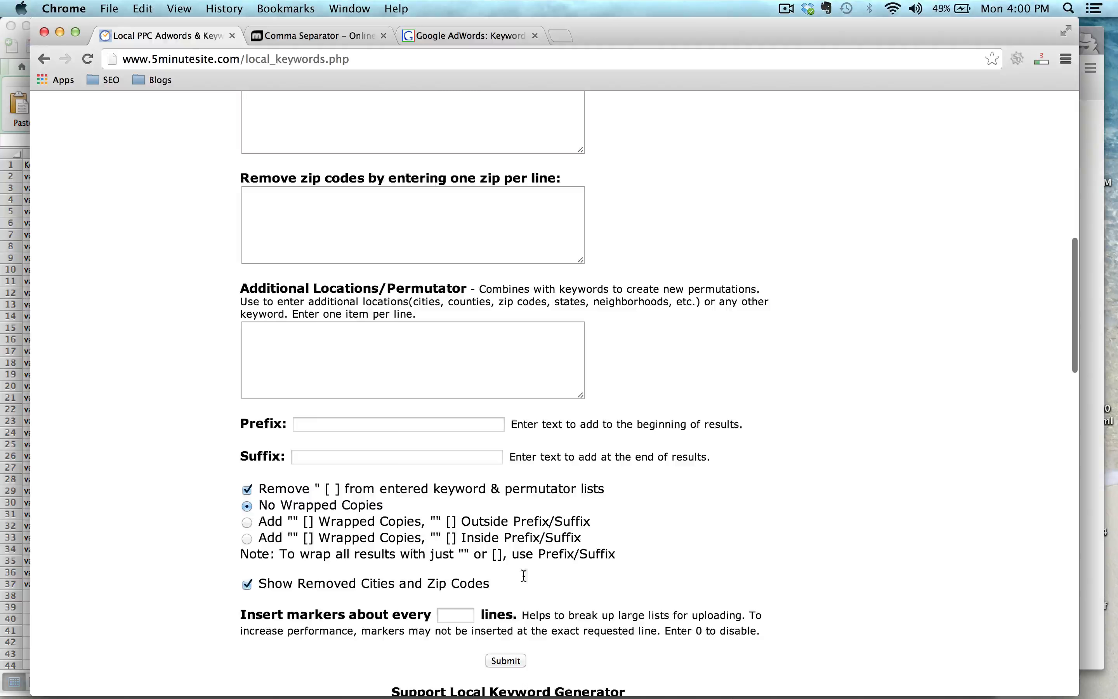
pyautogui.click(504, 657)
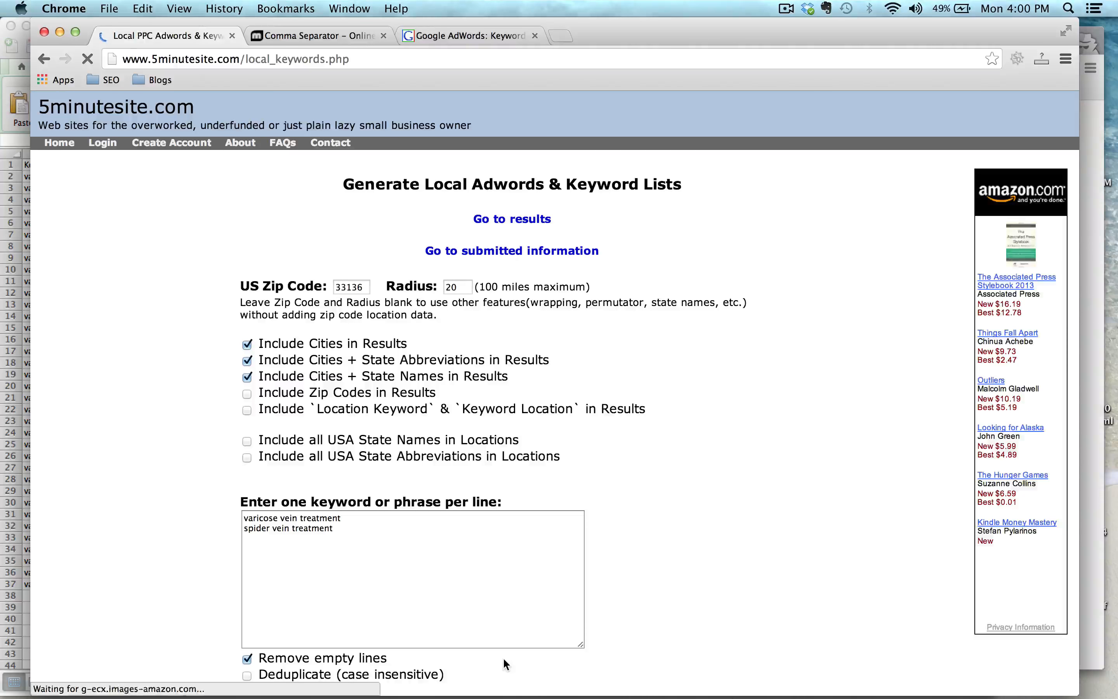
# Select and copy the generated list of keyword phrases combined with locations.
pyautogui.scroll(-20, 660, 430)
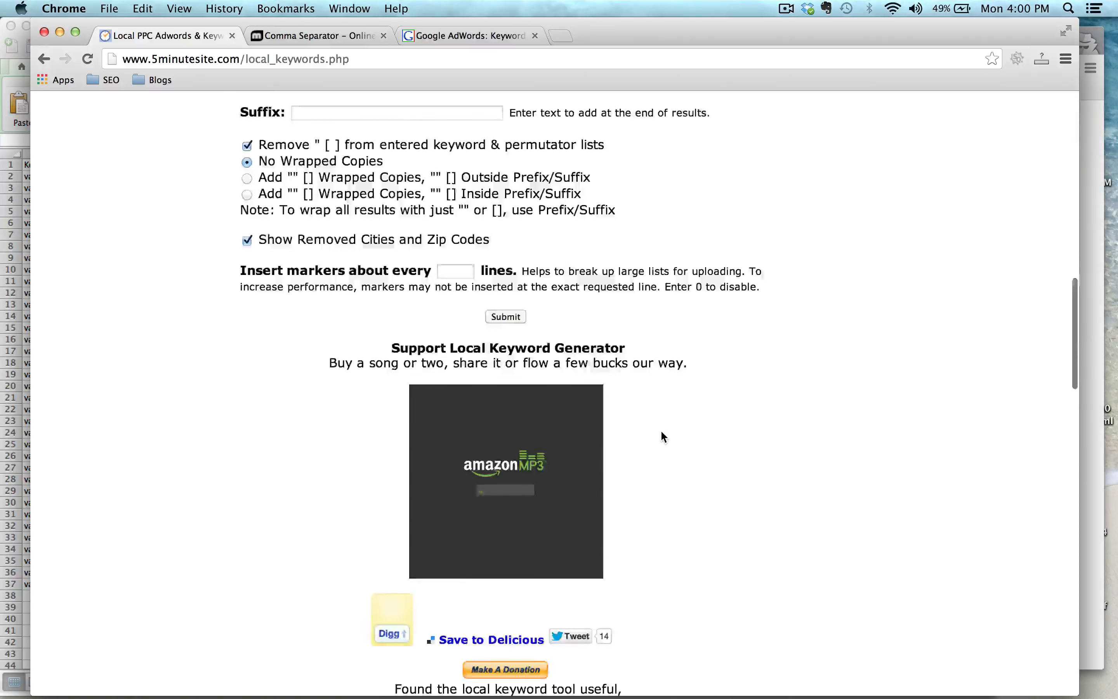
pyautogui.scroll(-15, 661, 431)
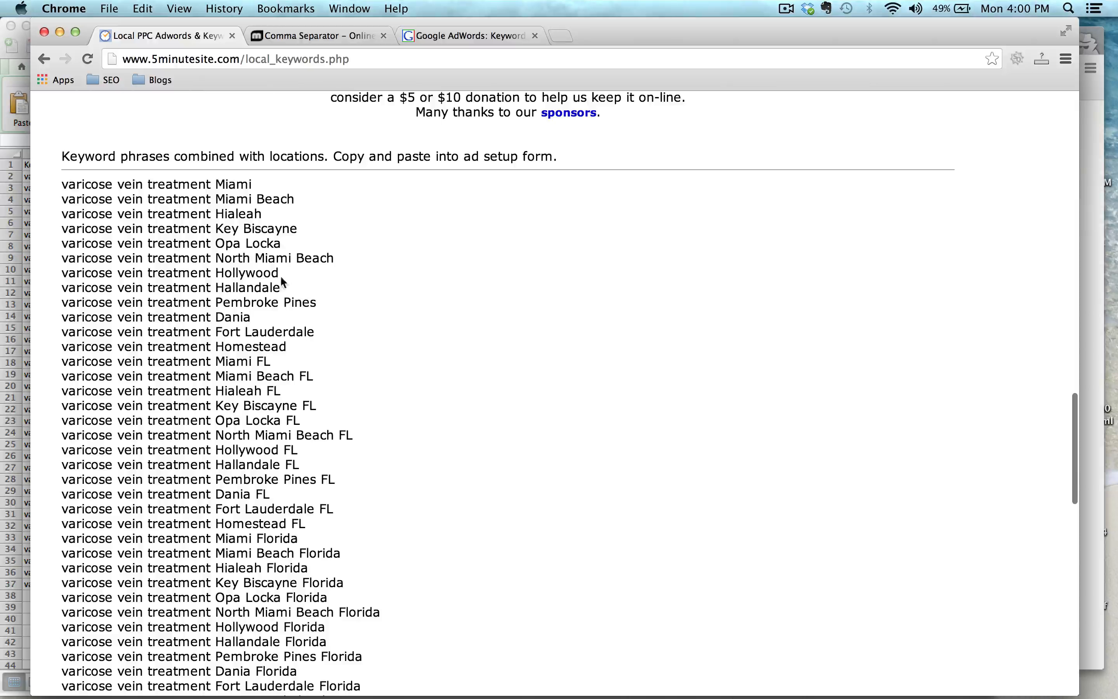
pyautogui.moveTo(66, 183); pyautogui.dragTo(325, 558)
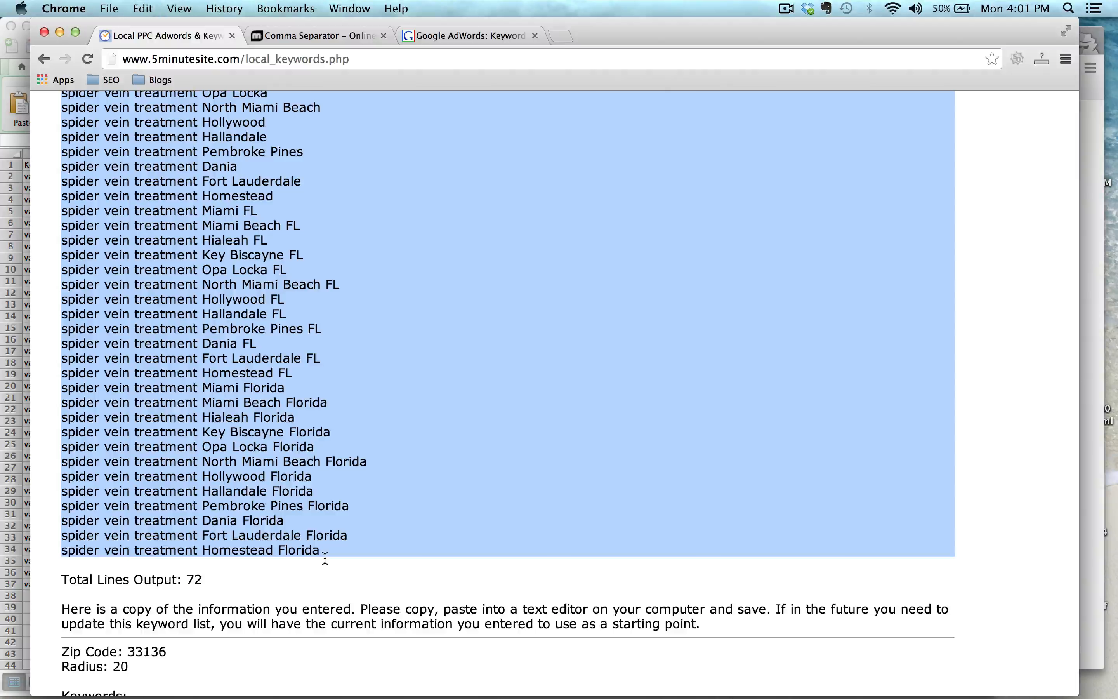
# Paste the keyword list into the Comma Separator tool and convert it to a comma-separated list.
pyautogui.click(315, 34)
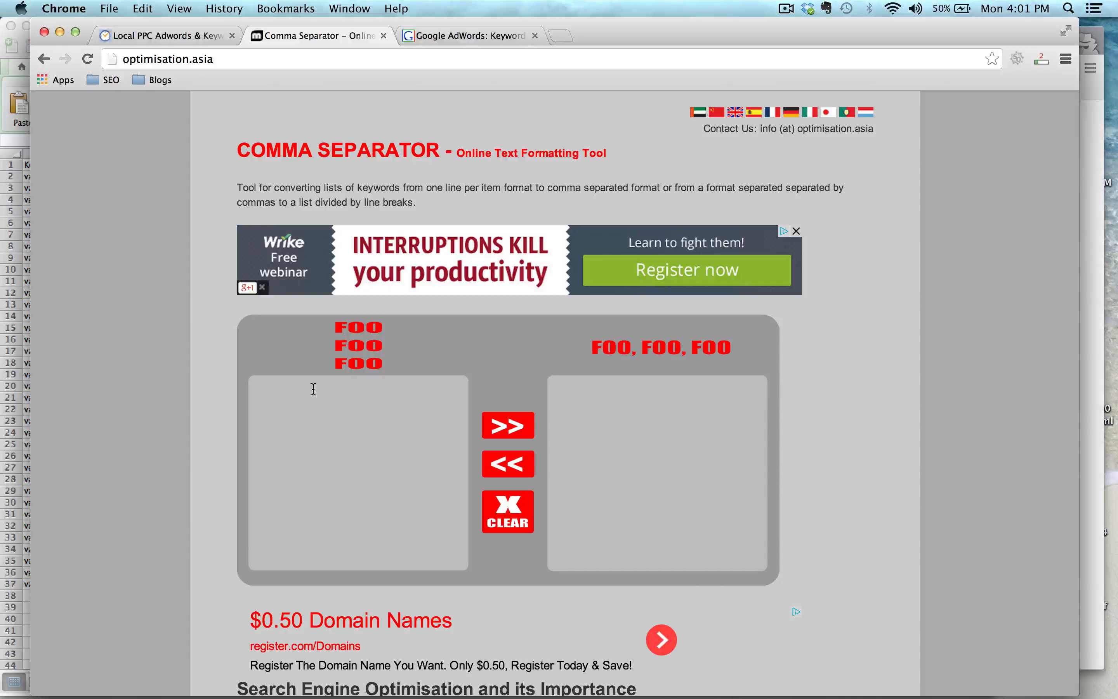
pyautogui.click(348, 427)
pyautogui.write('spider vein treatment Pembroke Pines FL spider vein treatment Dania FL spider vein treatment Fort Lauderdale FL spider vein treatment Homestead FL spider vein treatment Miami Florida spider vein treatment Miami Beach Florida spider vein treatment Hialeah Florida spider vein treatment Key Biscayne Florida spider vein treatment Opa Locka Florida spider vein treatment North Miami Beach Florida spider vein treatment Hollywood Florida spider vein treatment Hallandale Florida spider vein treatment Pembroke Pines Florida spider vein treatment Dania Florida spider vein treatment Fort Lauderdale Florida spider vein treatment Homestead Florida')
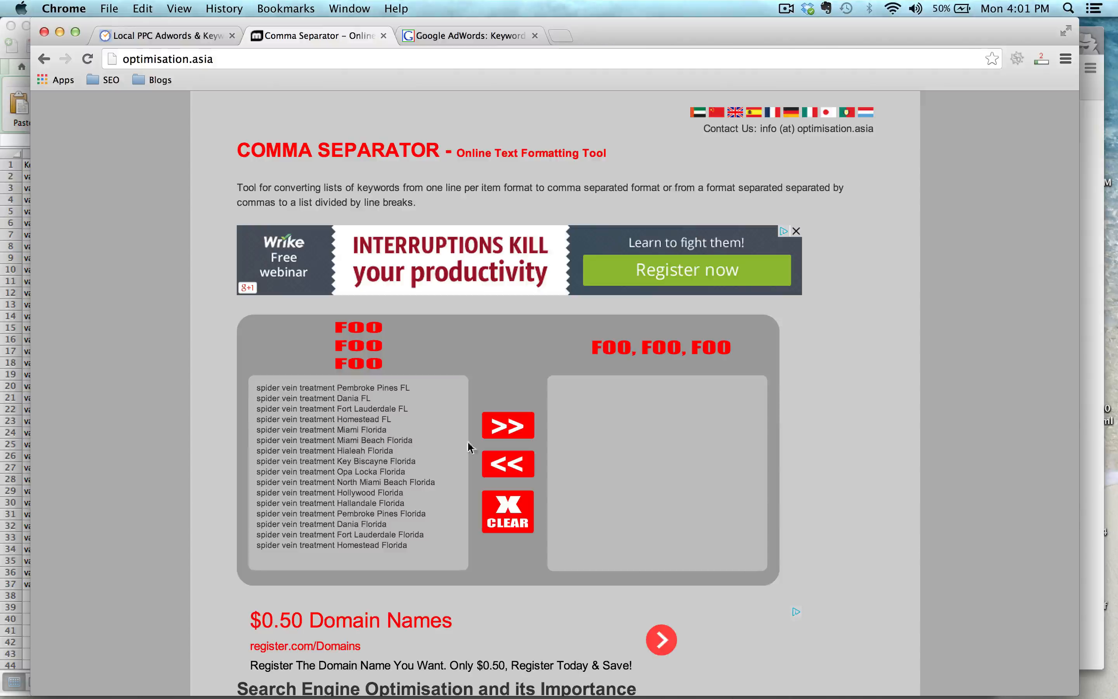
pyautogui.click(510, 436)
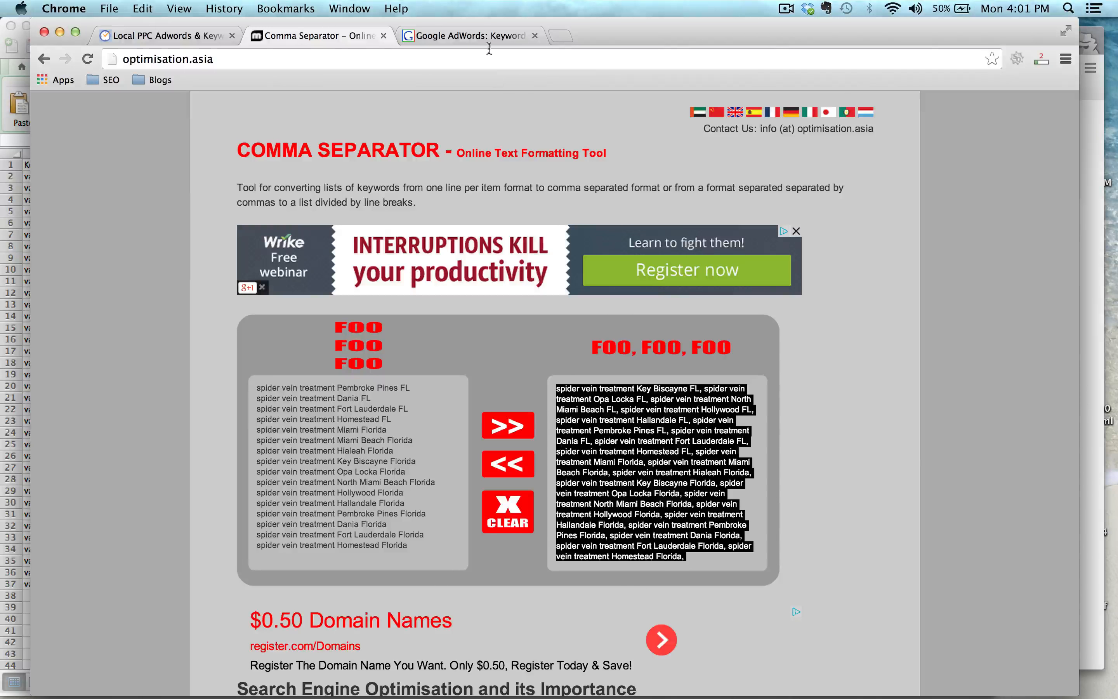
# In Keyword Planner, paste the comma-separated keywords into the search volume option and get search volume.
pyautogui.click(484, 35)
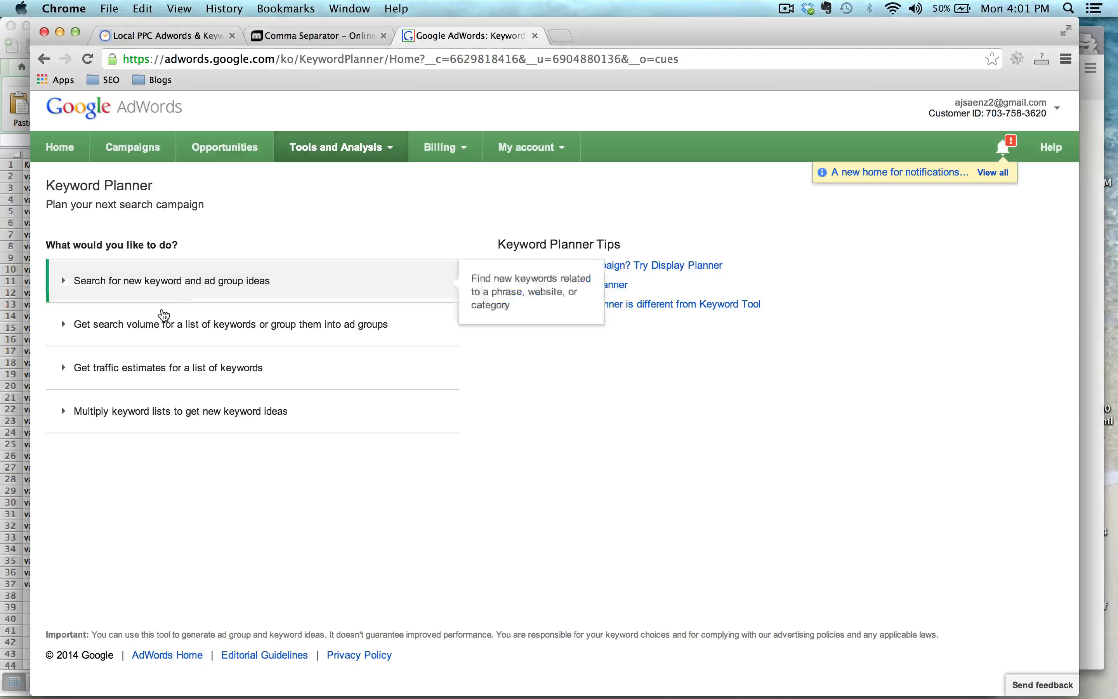
pyautogui.click(63, 323)
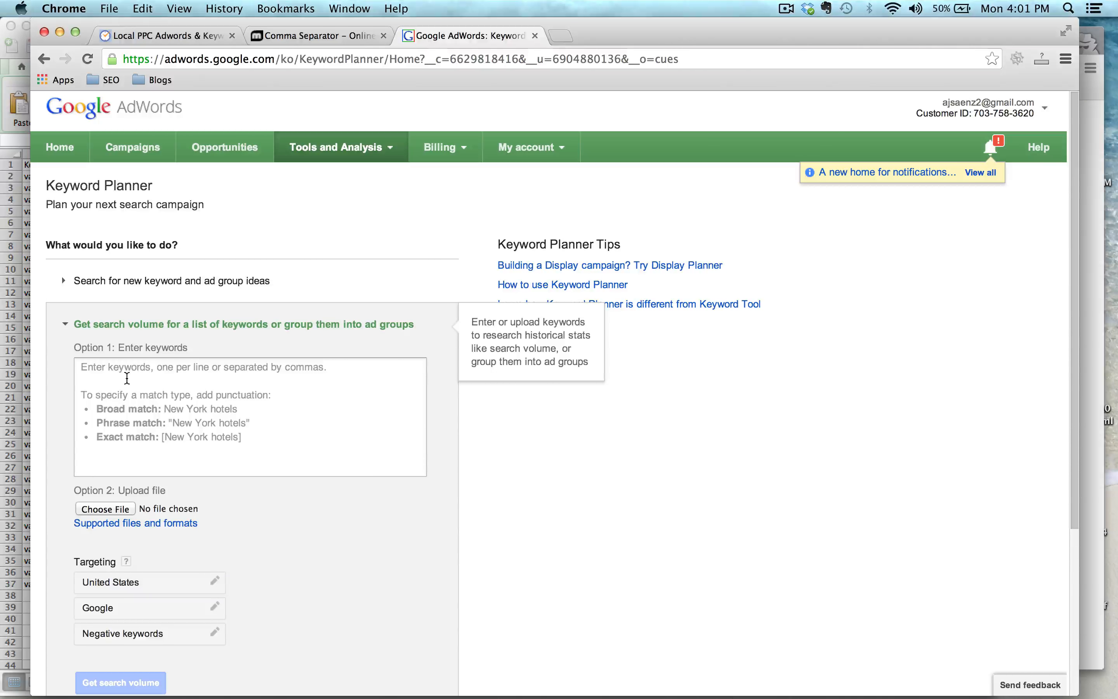
pyautogui.click(127, 378)
pyautogui.press('super+v')
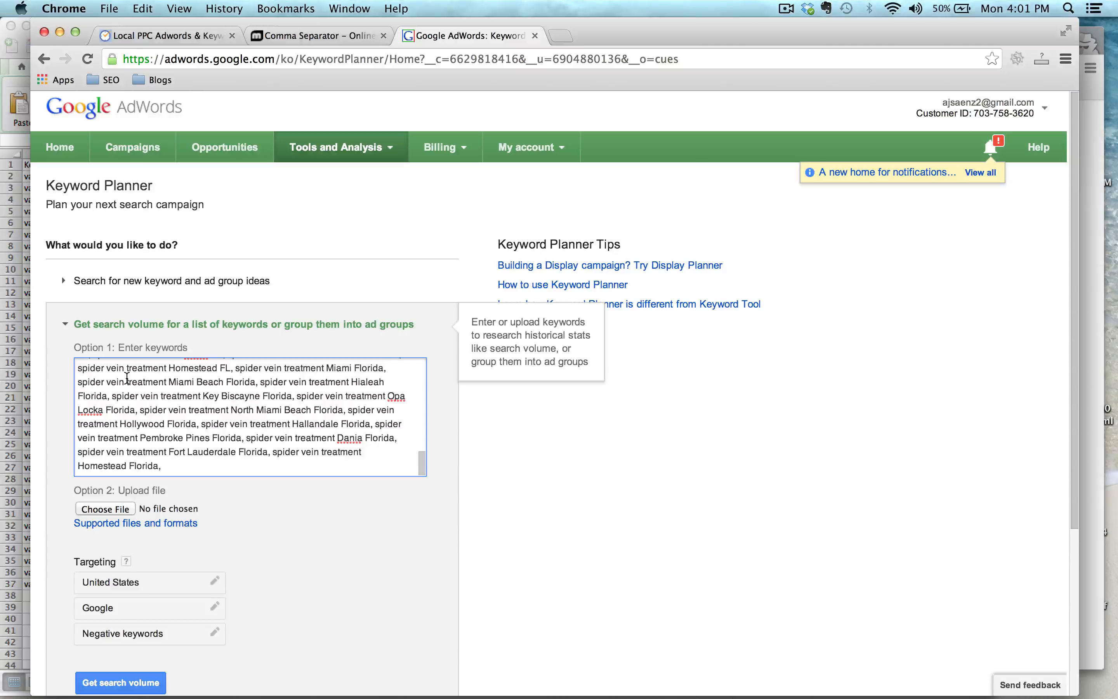
pyautogui.scroll(-4, 127, 378)
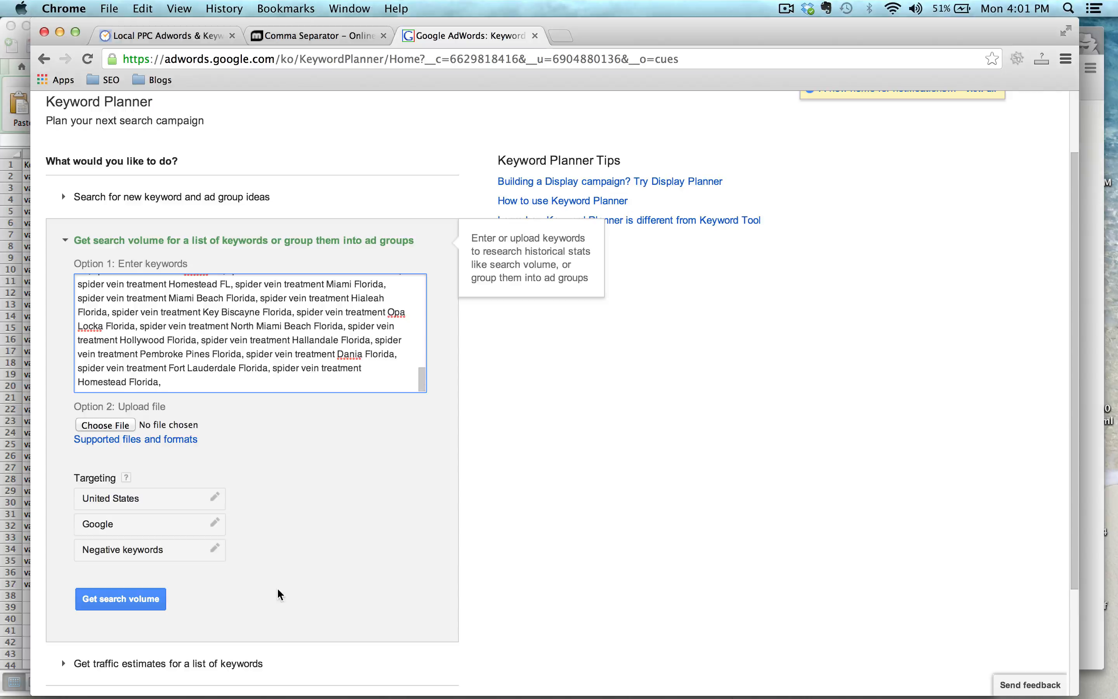
pyautogui.click(119, 599)
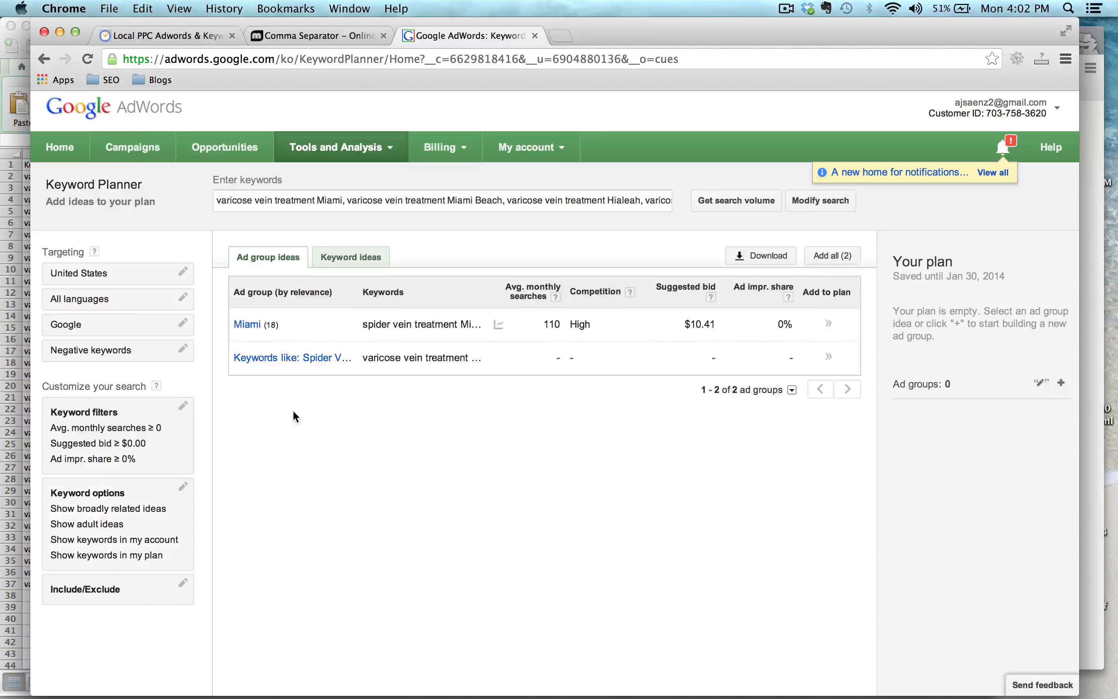
# Open the Keyword ideas results and review monthly searches, competition and suggested bids for the keywords.
pyautogui.click(367, 256)
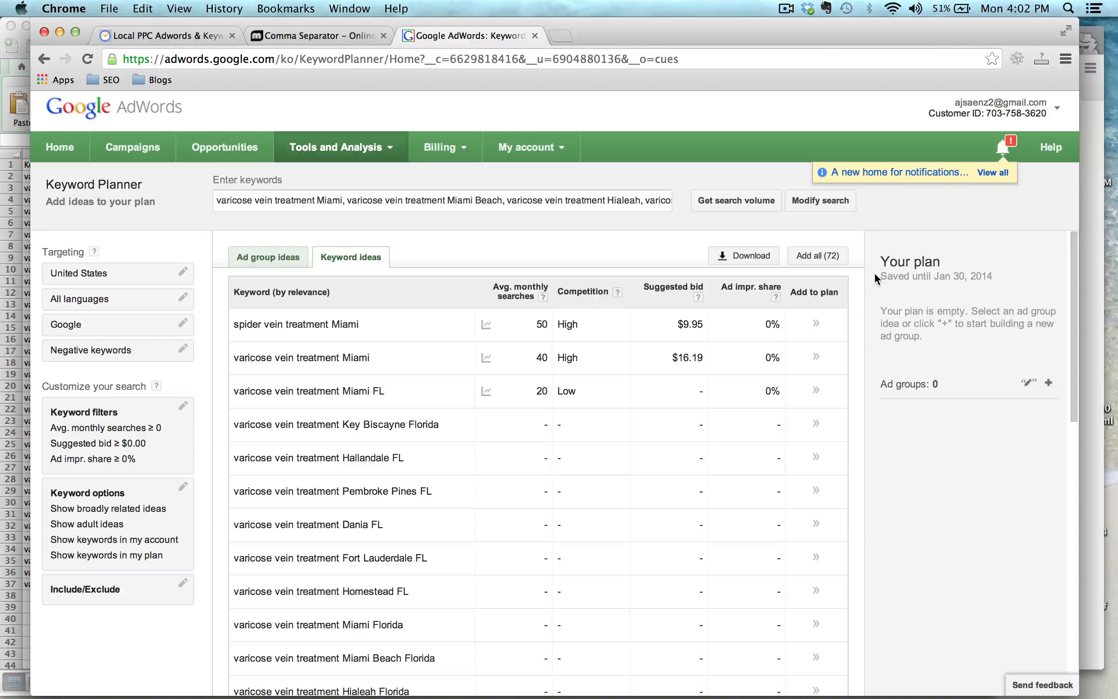
pyautogui.scroll(-3, 863, 303)
pyautogui.scroll(3, 857, 346)
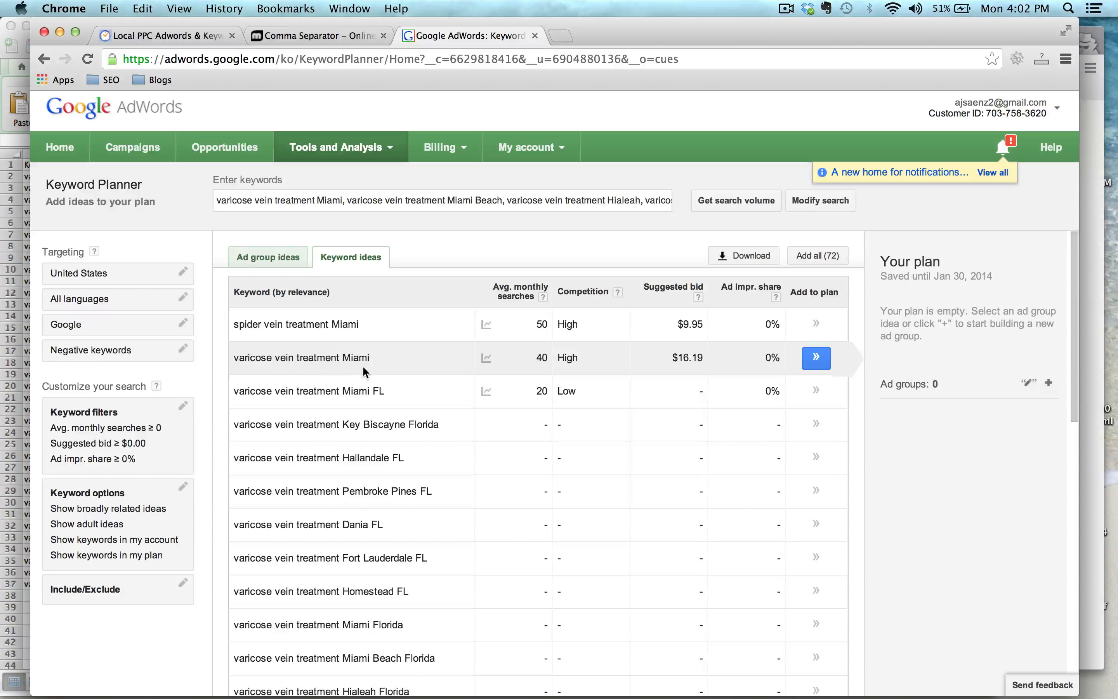
pyautogui.moveTo(485, 326)
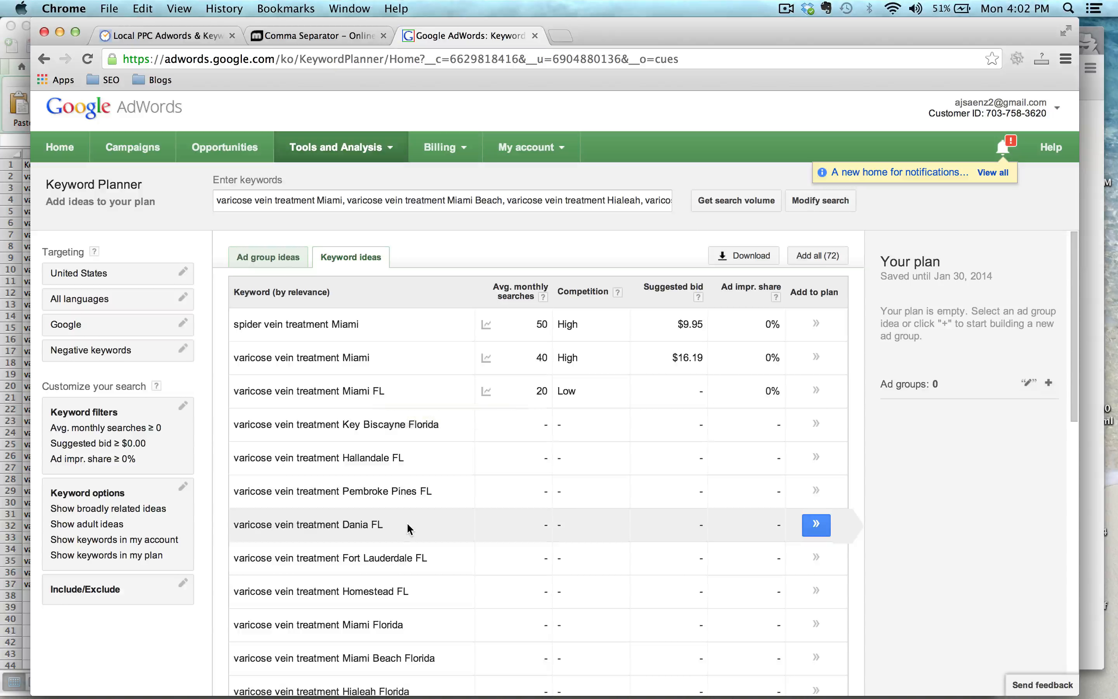
pyautogui.scroll(-5, 408, 528)
pyautogui.scroll(-8, 408, 529)
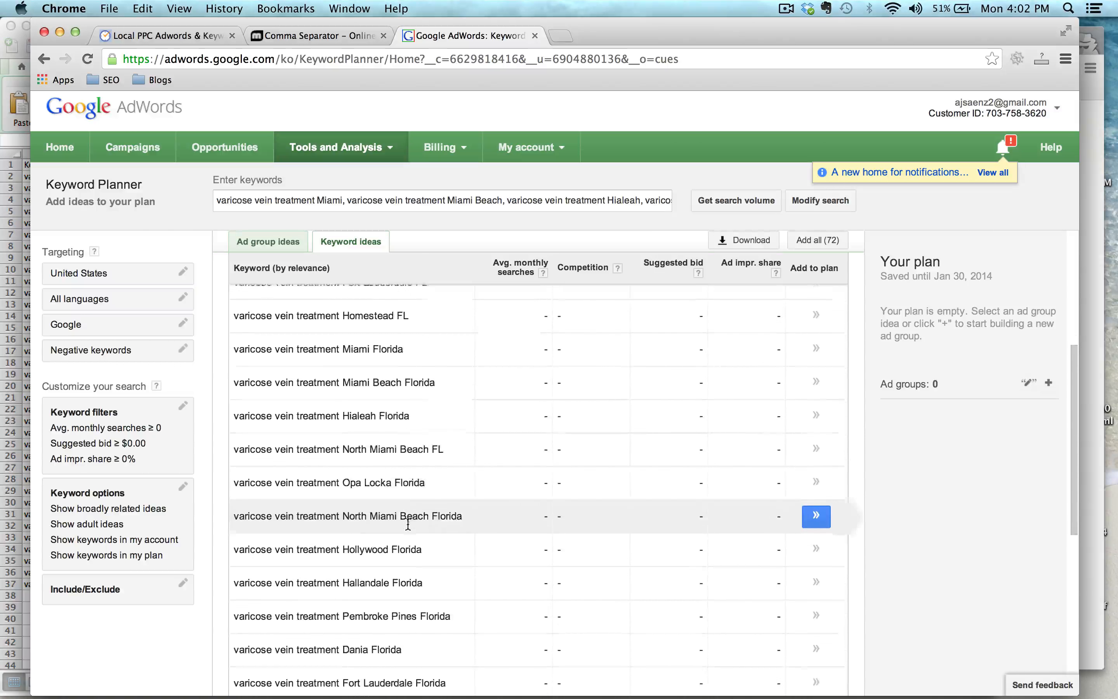
pyautogui.scroll(-3, 408, 522)
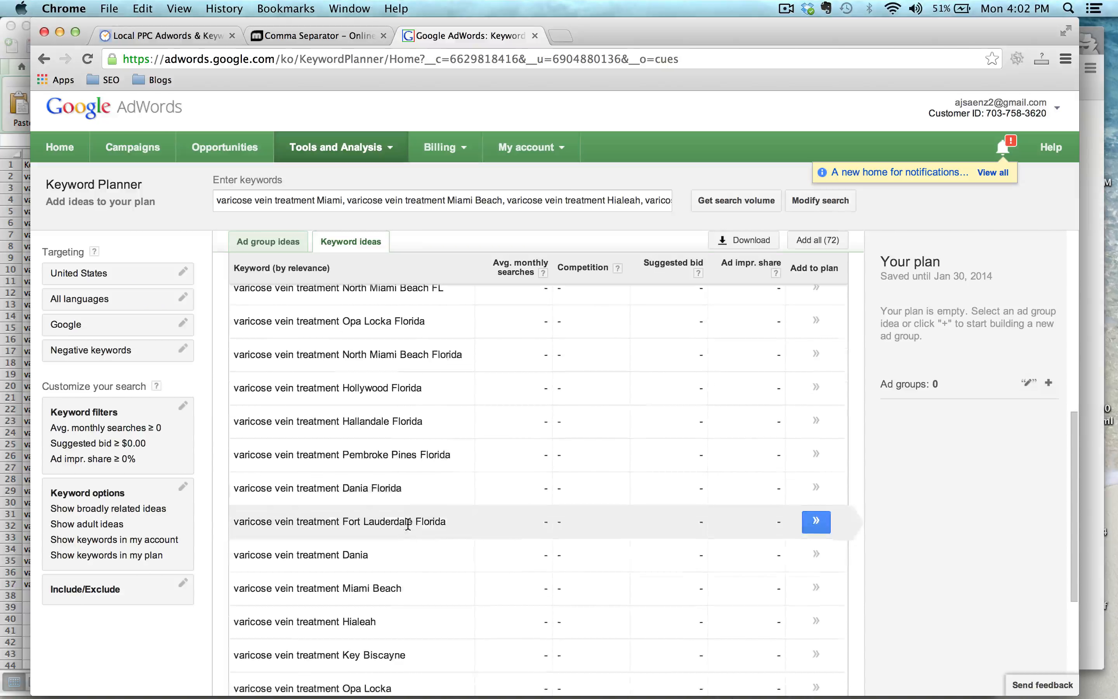
pyautogui.scroll(5, 408, 522)
pyautogui.scroll(7, 408, 525)
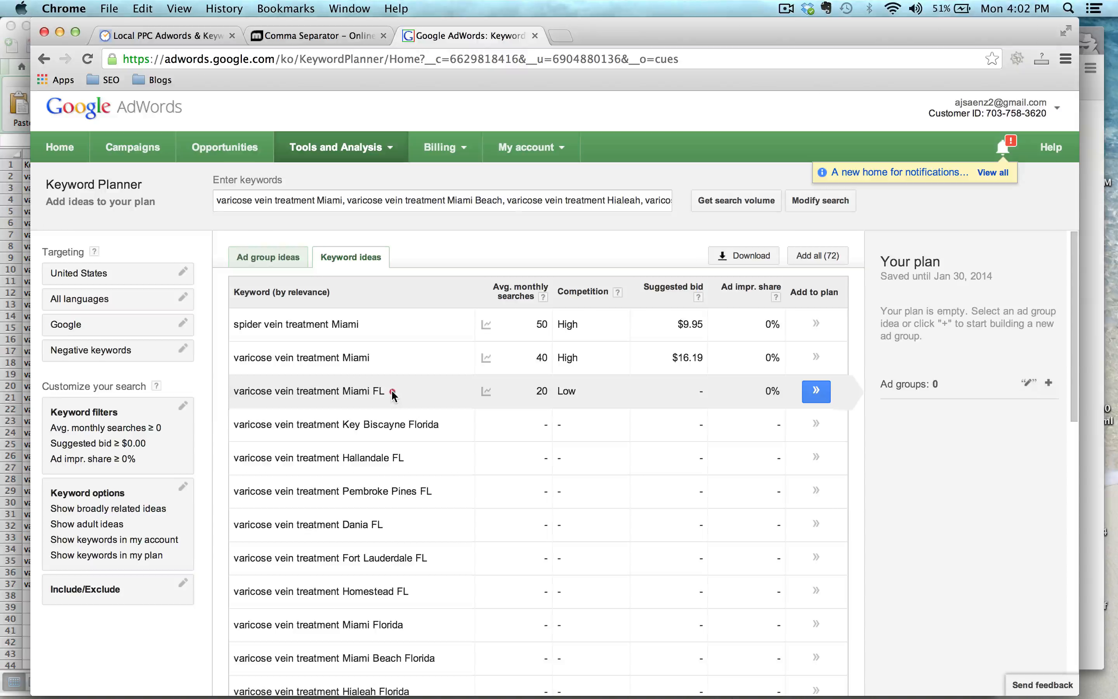
# Copy the keyword 'varicose vein treatment Miami FL' from Keyword Planner and search it on Google in the other browser window.
pyautogui.moveTo(389, 391); pyautogui.dragTo(235, 390)
pyautogui.press('super+c')
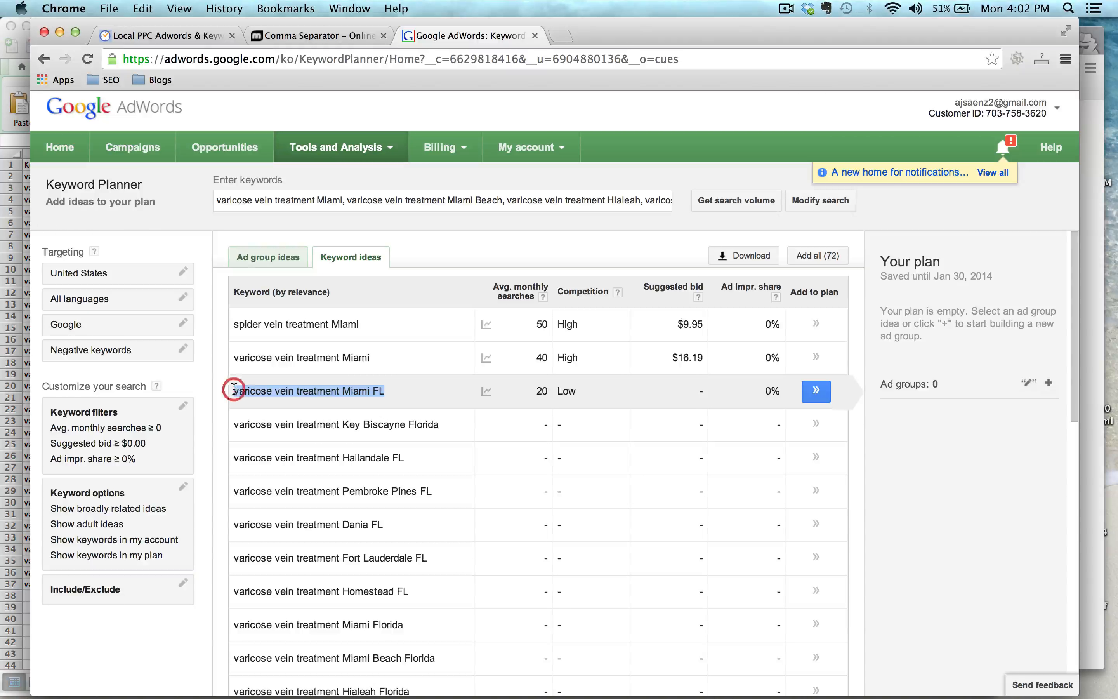
pyautogui.hotkey('ctrl', 'Up')
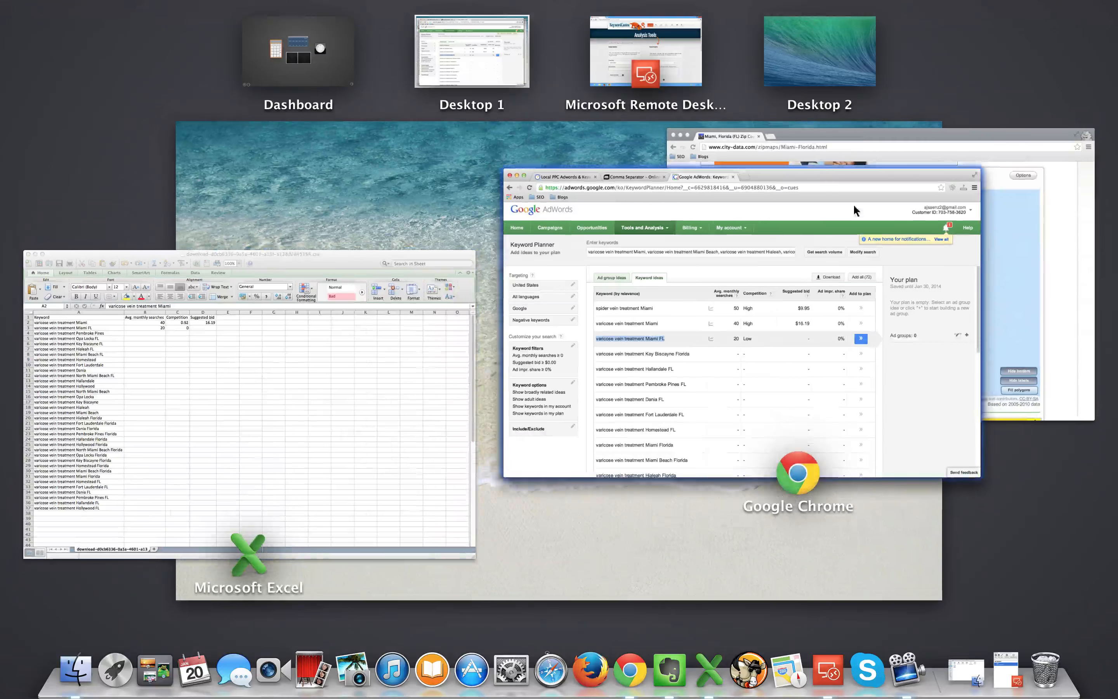
pyautogui.click(1080, 196)
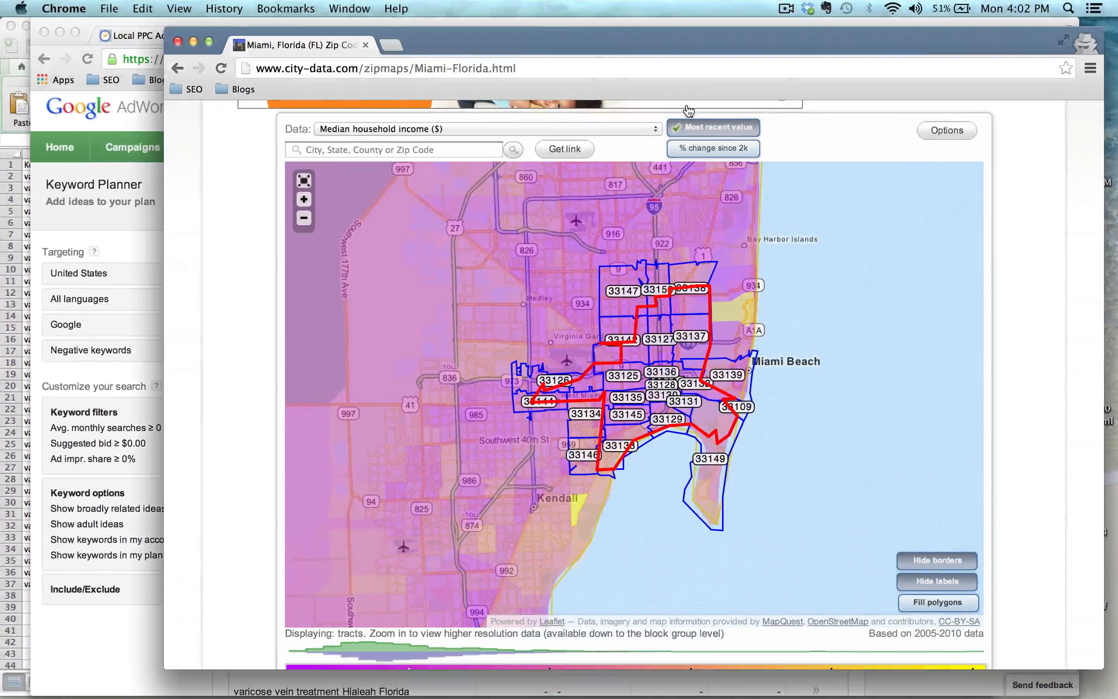
pyautogui.click(610, 68)
pyautogui.press('super+v')
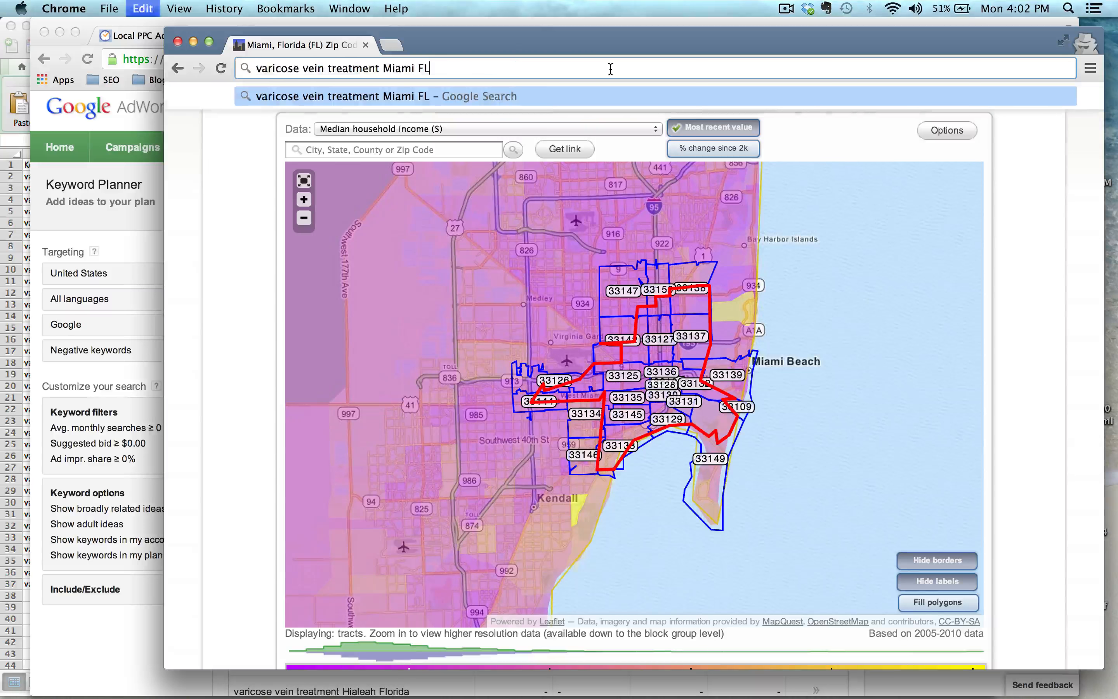
pyautogui.press('Return')
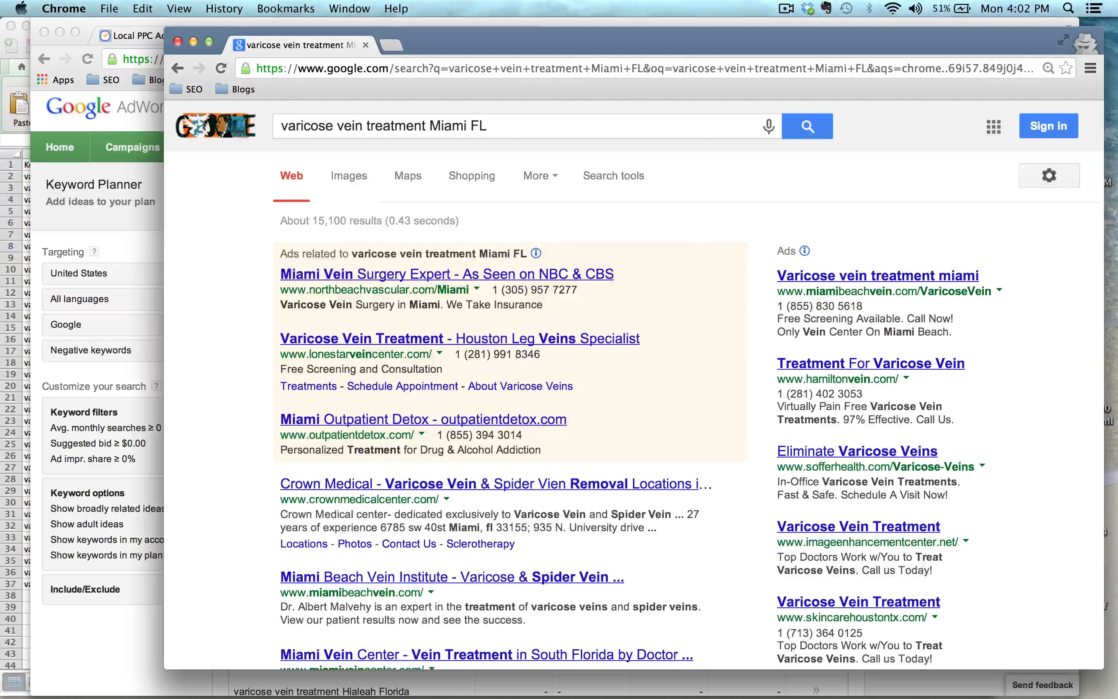
# Scroll through the Google results and ads for 'varicose vein treatment Miami FL' to examine the competing advertisers.
pyautogui.scroll(-2, 249, 332)
pyautogui.scroll(-1, 249, 334)
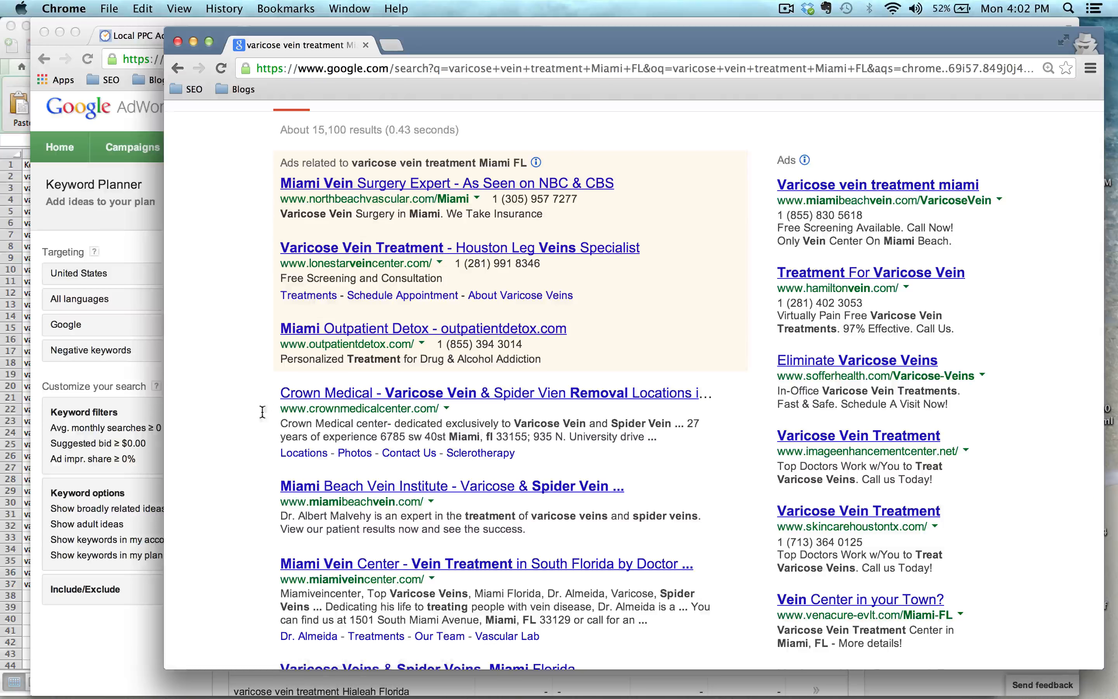
pyautogui.scroll(-2, 234, 412)
pyautogui.scroll(-4, 234, 412)
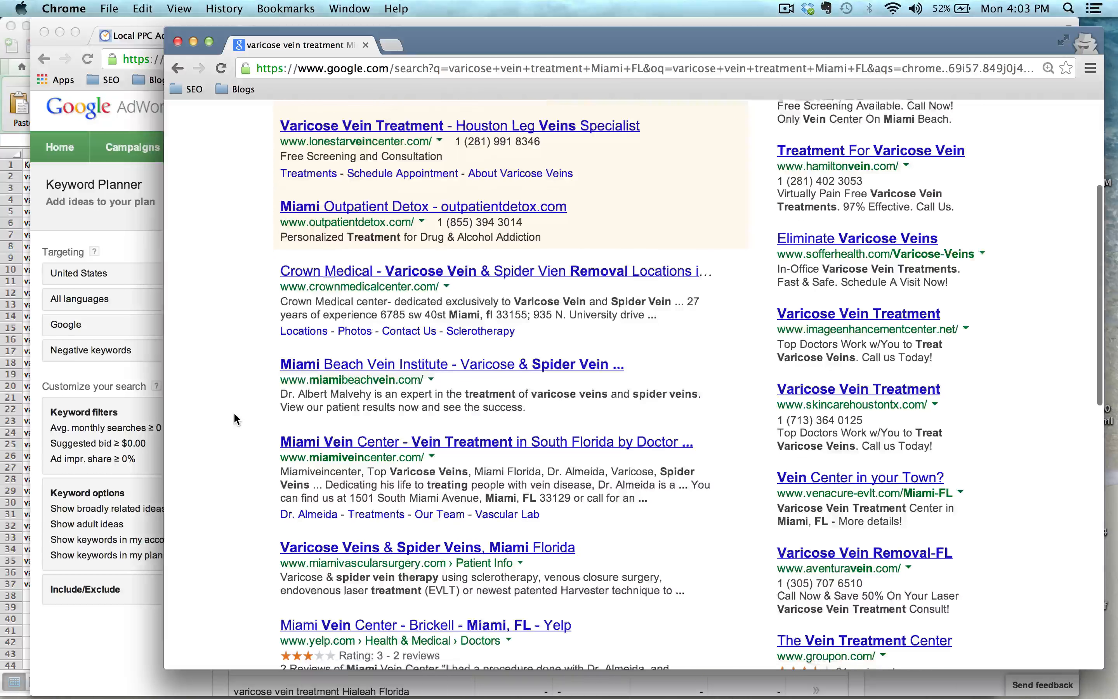
pyautogui.scroll(-2, 234, 413)
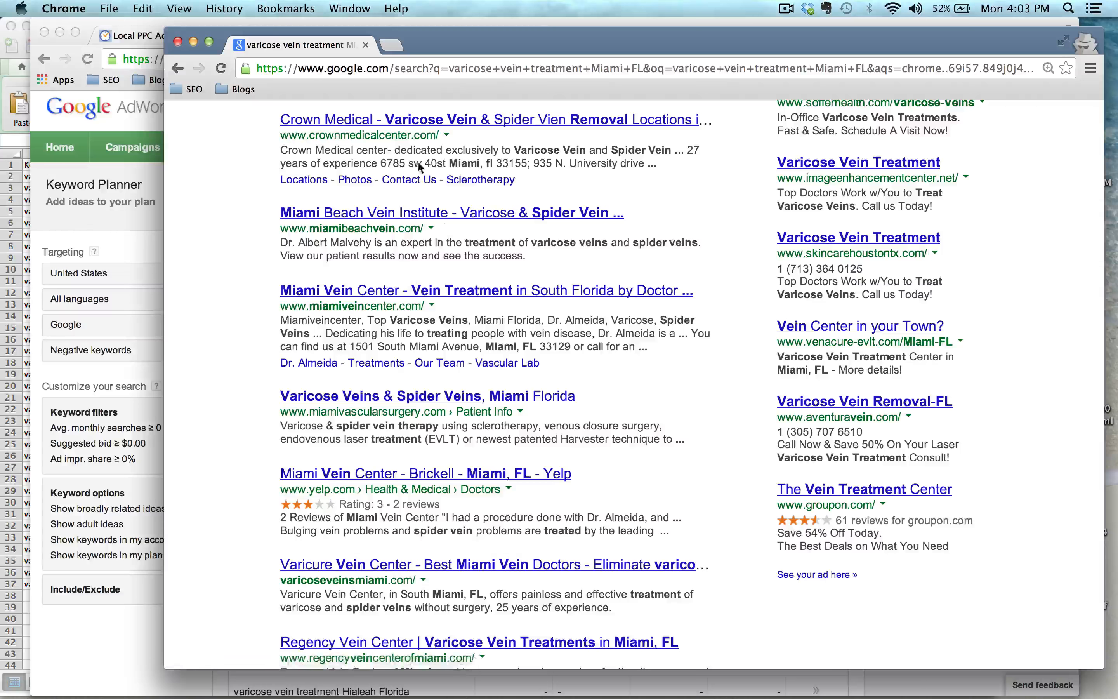
pyautogui.scroll(-3, 230, 416)
pyautogui.scroll(-6, 229, 415)
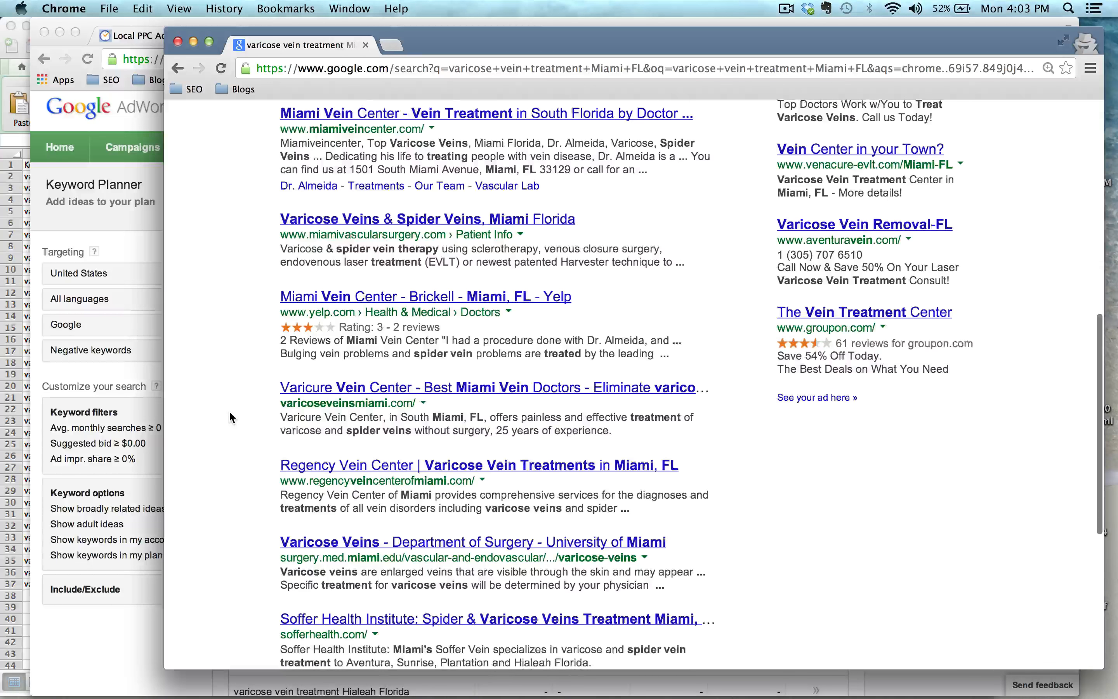
pyautogui.scroll(-2, 229, 416)
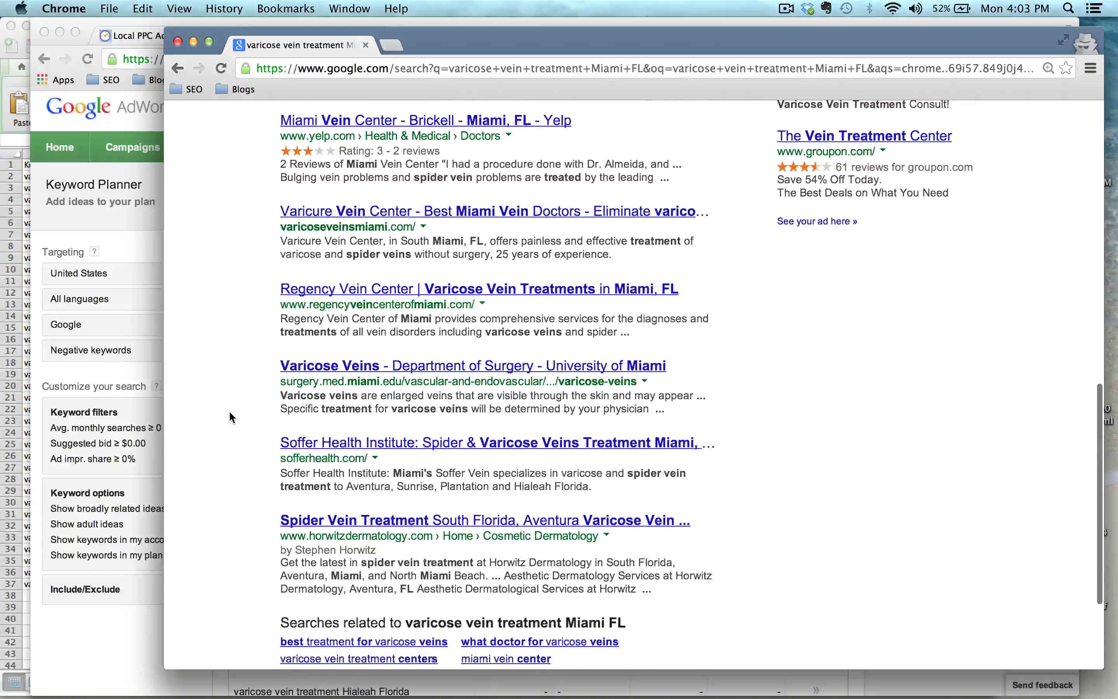
# Copy the keyword 'varicose vein treatment Opa Locka Florida' from Keyword Planner and paste it into the Google search box.
pyautogui.click(107, 467)
pyautogui.scroll(-5, 419, 531)
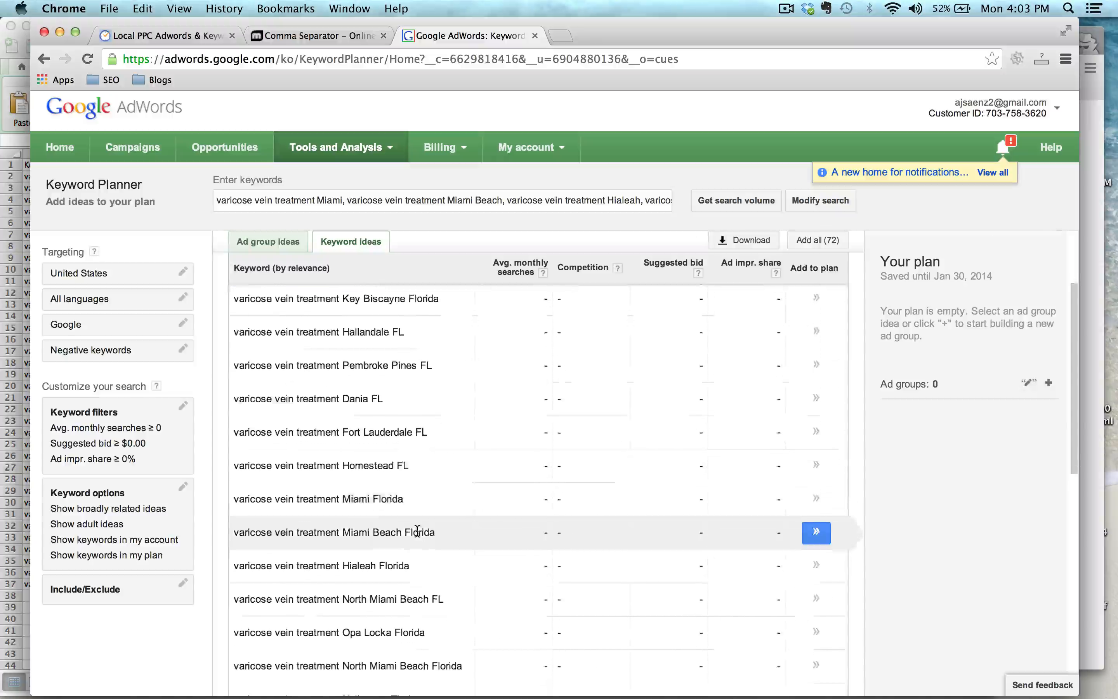
pyautogui.scroll(-2, 418, 535)
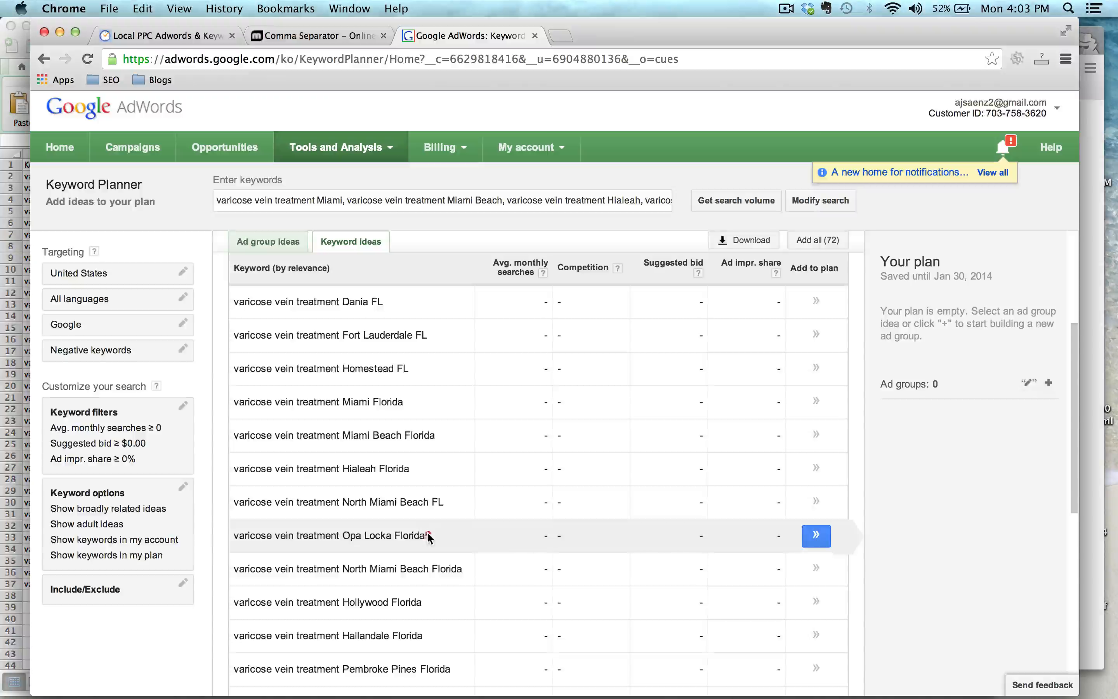
pyautogui.moveTo(428, 536); pyautogui.dragTo(234, 535)
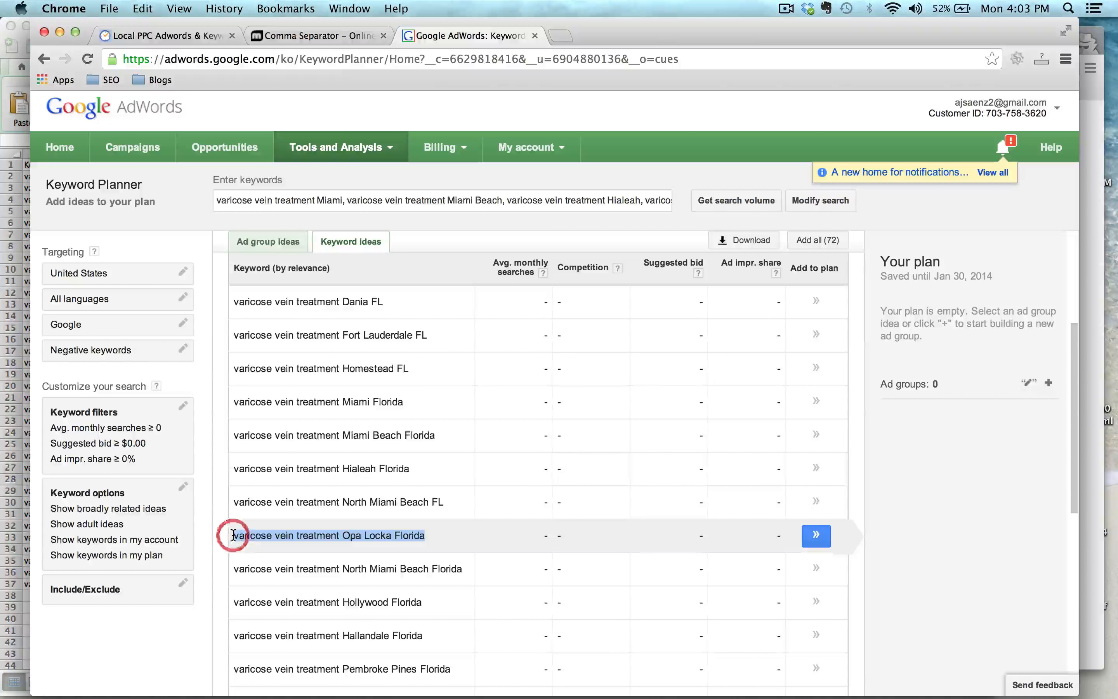
pyautogui.press('super+c')
pyautogui.hotkey('ctrl', 'Up')
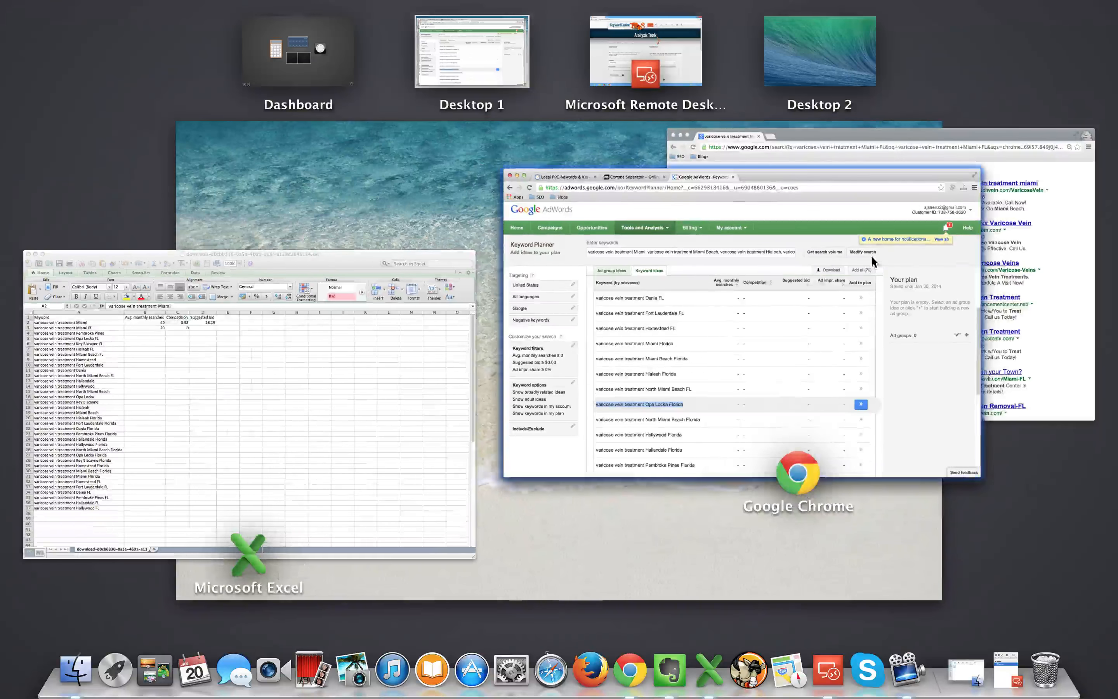
pyautogui.click(992, 253)
pyautogui.scroll(5, 621, 297)
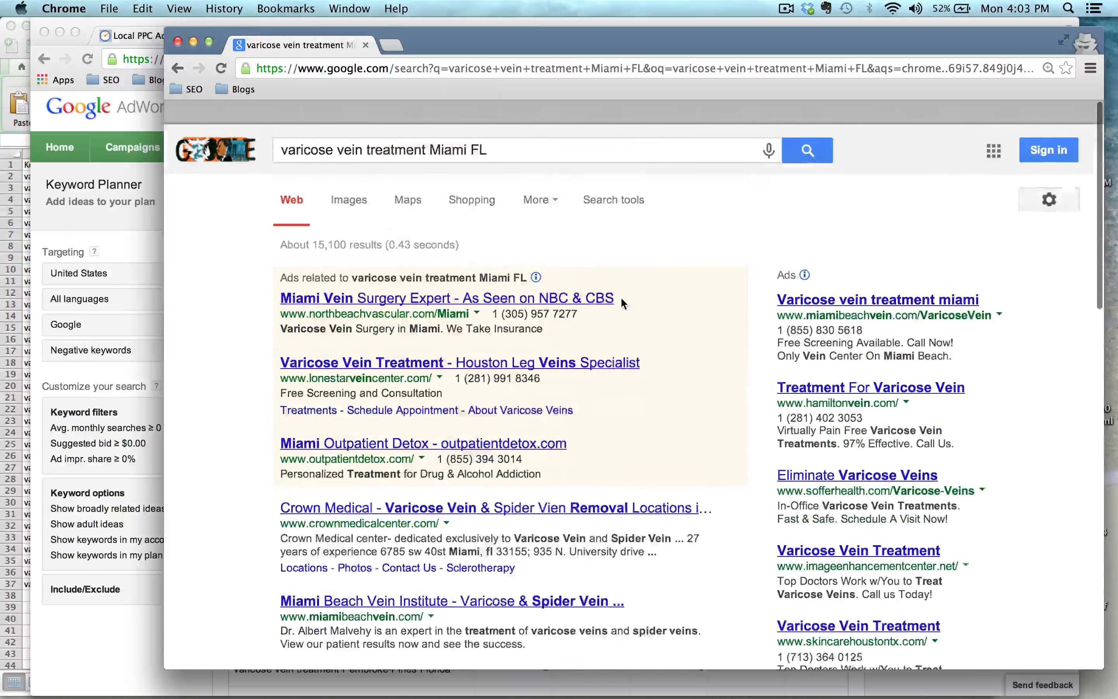
pyautogui.moveTo(517, 126); pyautogui.dragTo(272, 125)
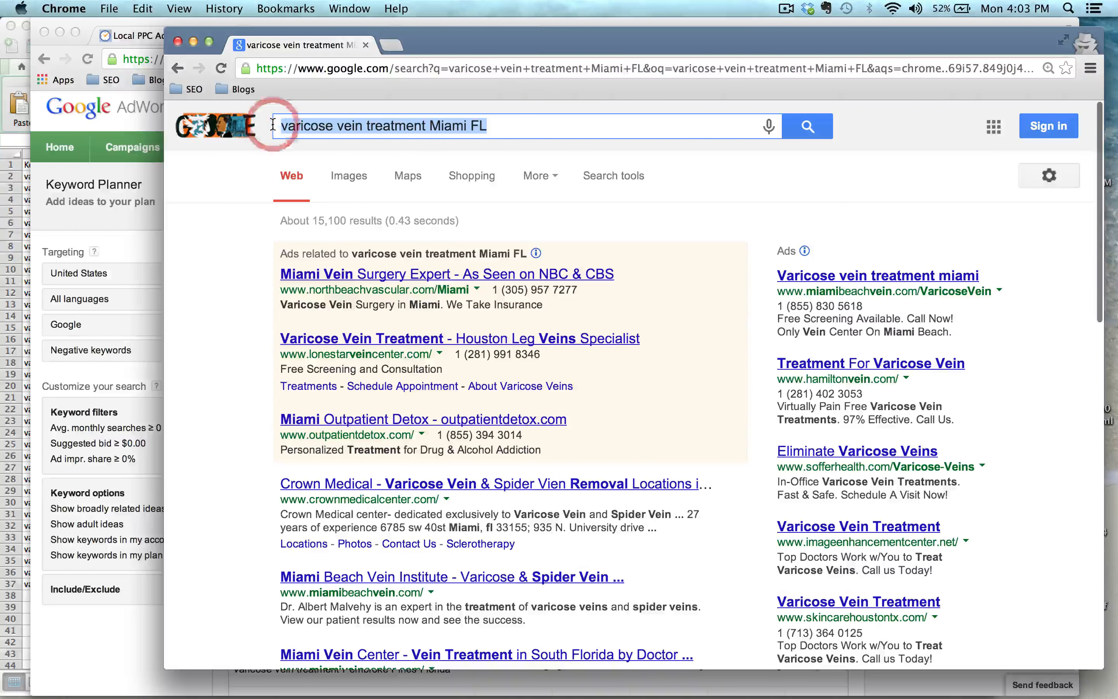
pyautogui.press('super+v')
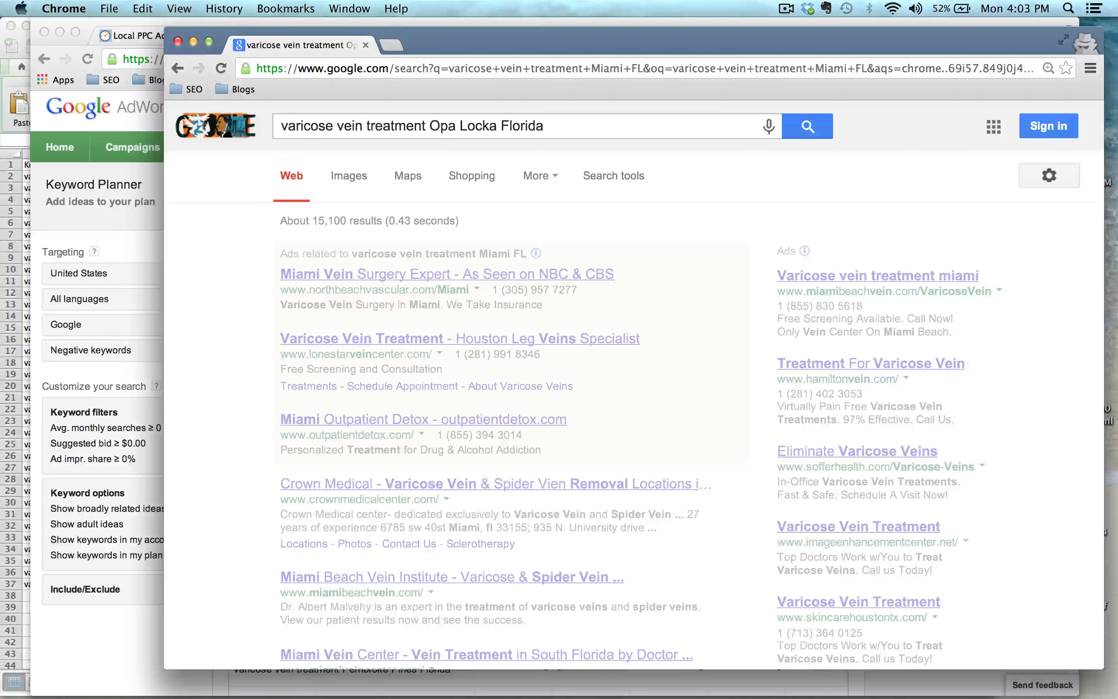